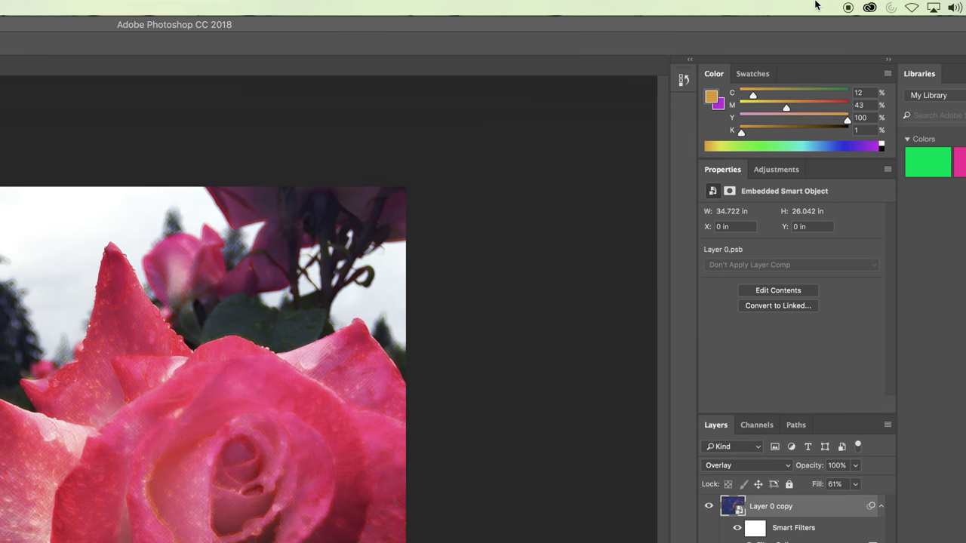
- Float the Swatches panel out of the Color group, then close it
left_click(758, 72)
left_click_drag(758, 72, 445, 131)
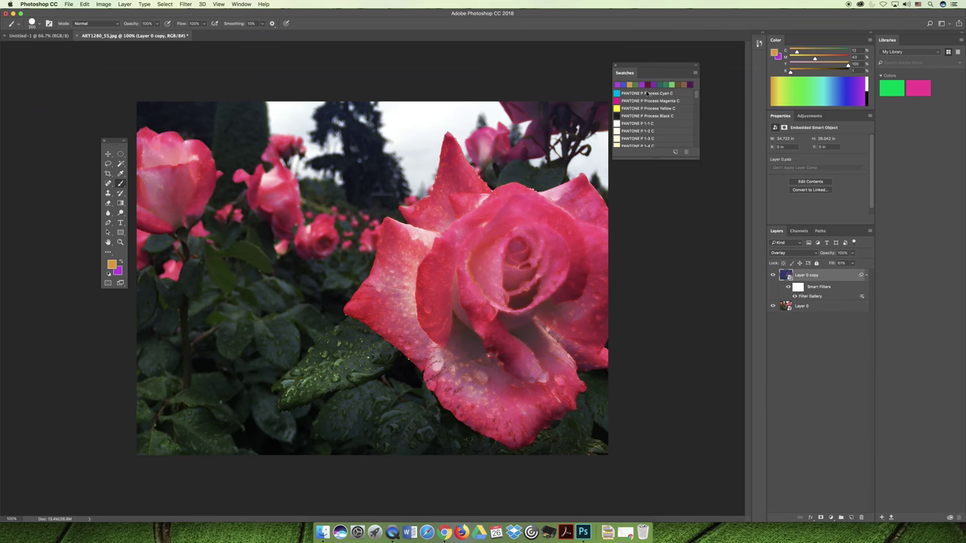
left_click(616, 66)
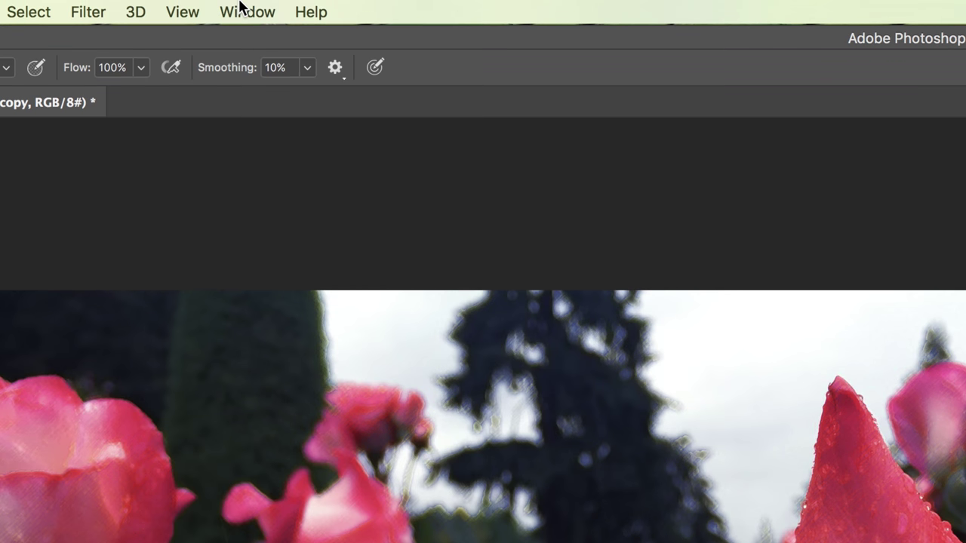
- Reopen Swatches from the Window menu and float the Color panel out of the dock beside it
left_click(241, 4)
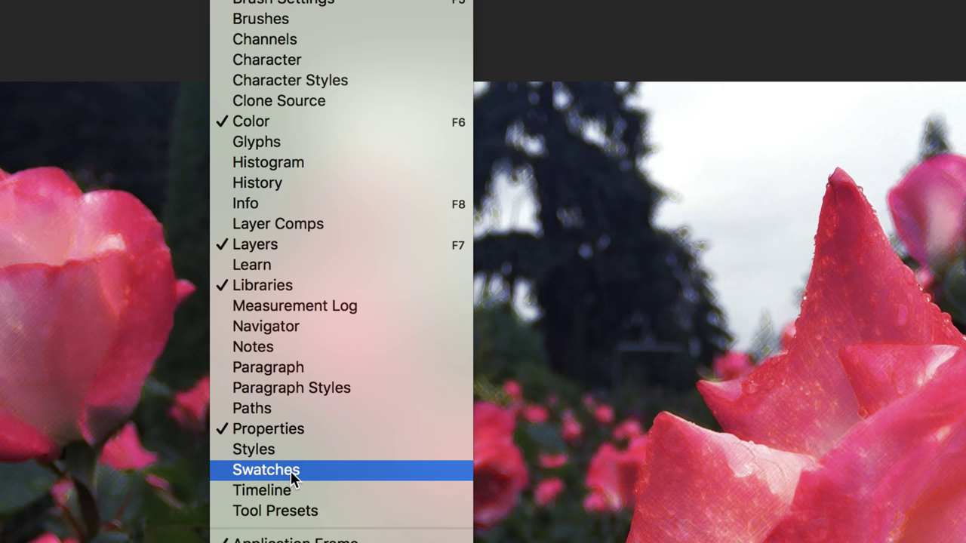
left_click(291, 525)
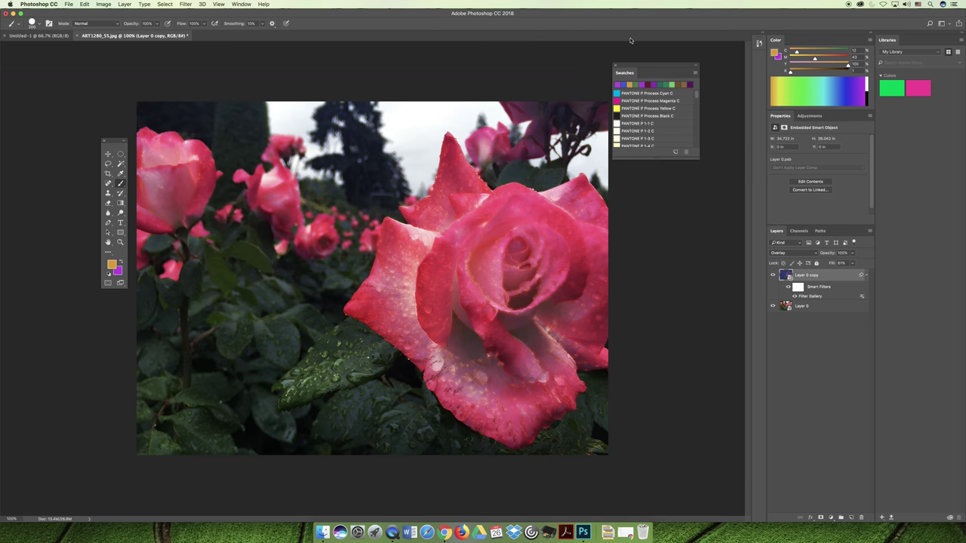
left_click_drag(776, 42, 424, 72)
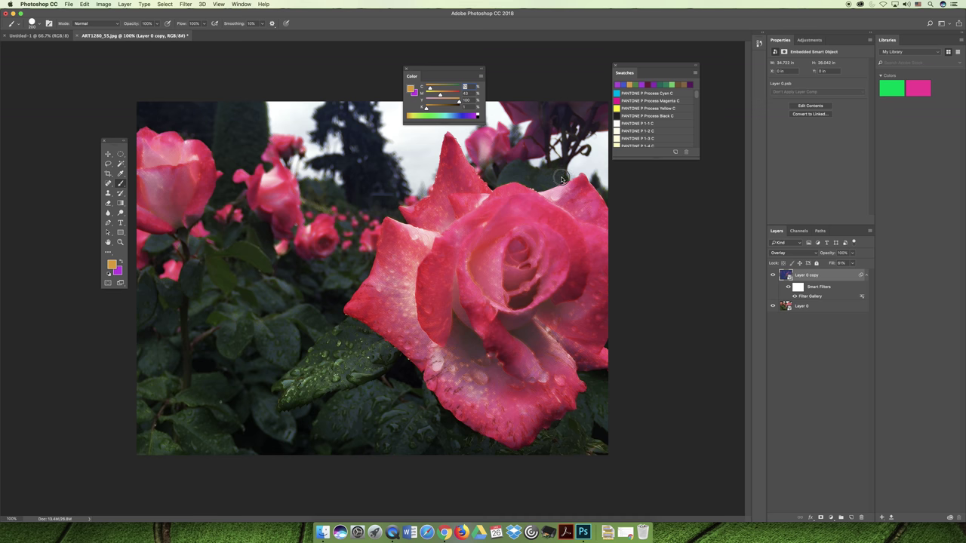
- Drag the floating Color panel's corner outward to enlarge its spectrum ramp
left_click_drag(482, 122, 569, 218)
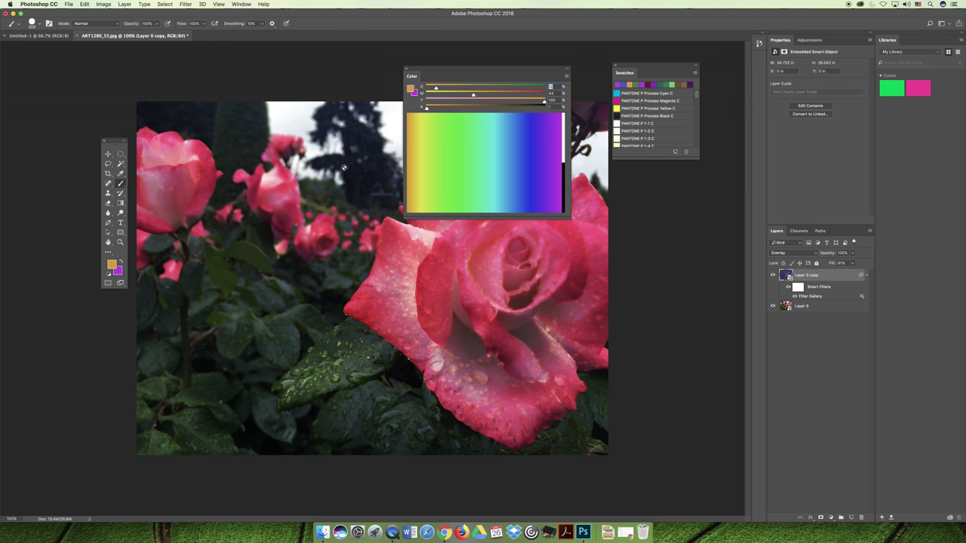
- Preview hues in the Color Picker and cancel, then pick a light cyan foreground from the ramp
left_click(113, 264)
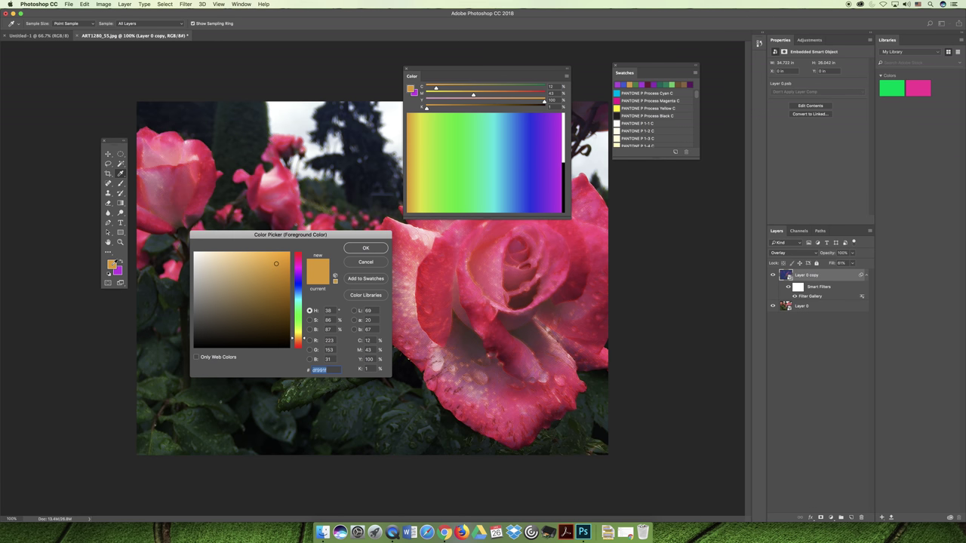
left_click_drag(268, 238, 253, 155)
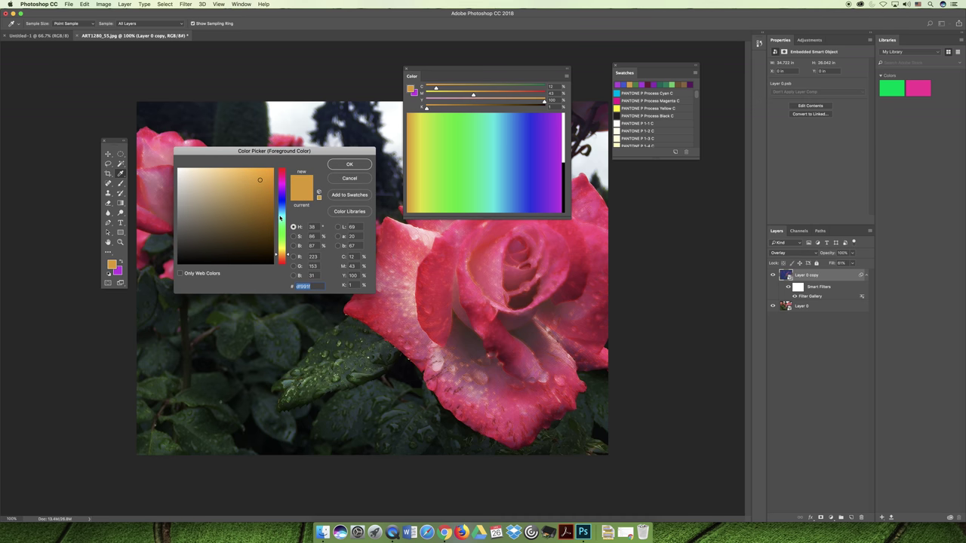
mouse_move(284, 239)
left_mouse_down()
mouse_move(283, 184)
mouse_move(286, 228)
left_mouse_up()
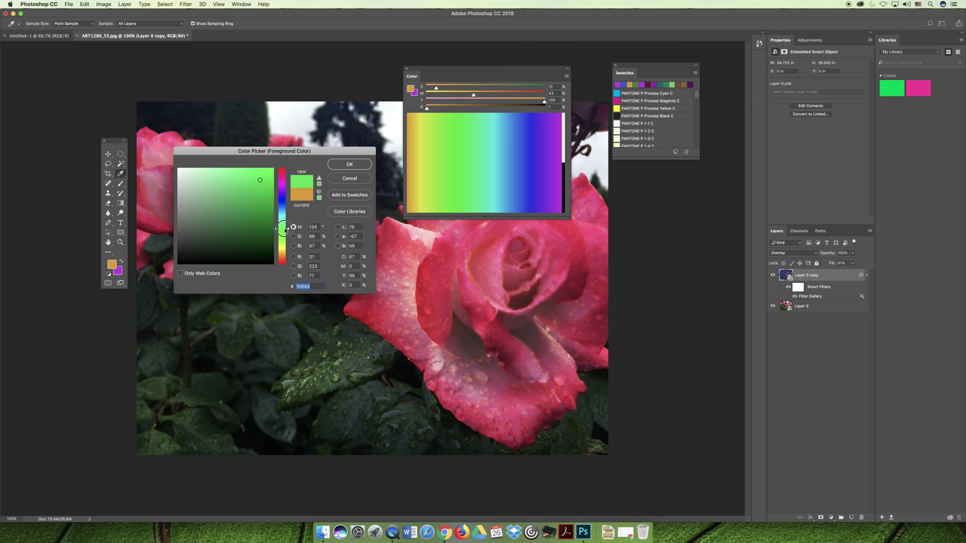
mouse_move(225, 227)
left_mouse_down()
mouse_move(234, 189)
mouse_move(218, 194)
mouse_move(259, 179)
mouse_move(239, 202)
left_mouse_up()
left_click(423, 122)
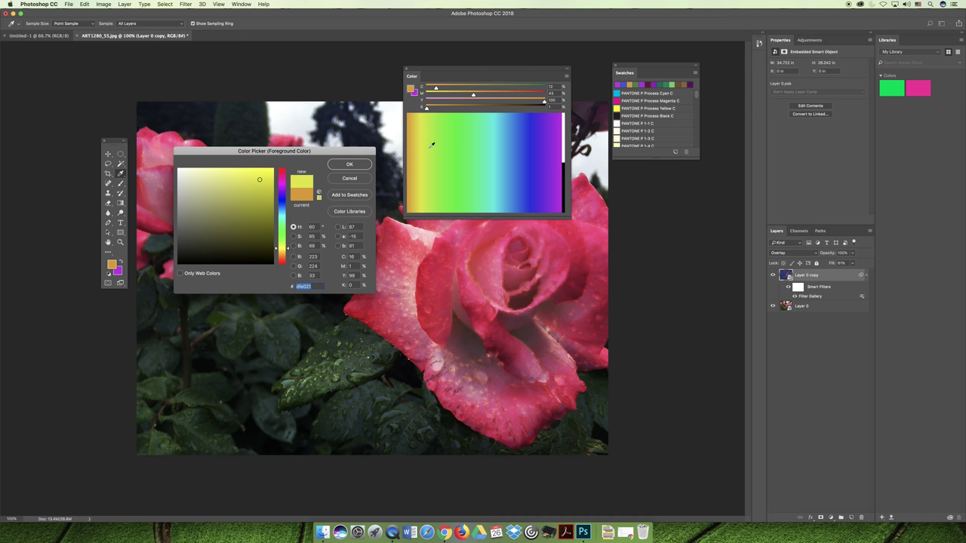
left_click(528, 153)
left_click(554, 132)
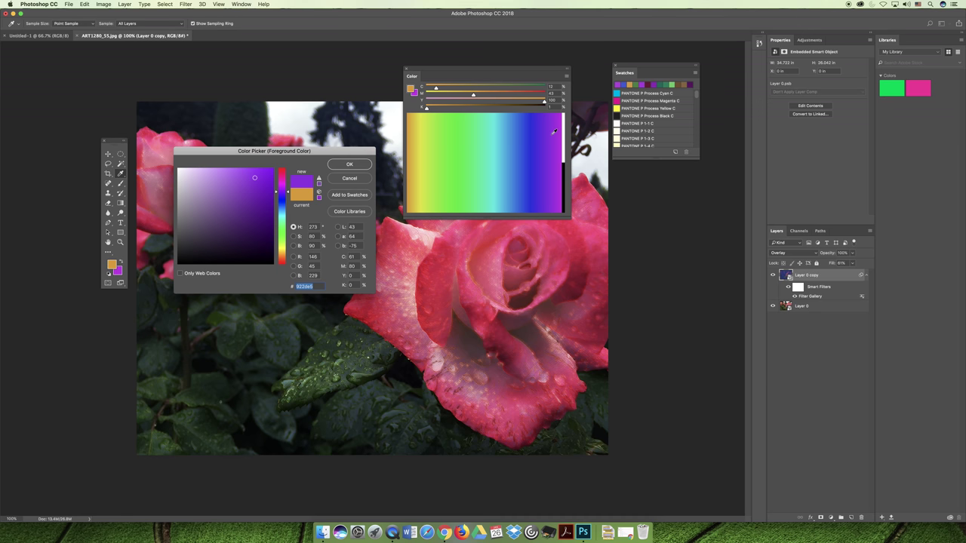
left_click(556, 117)
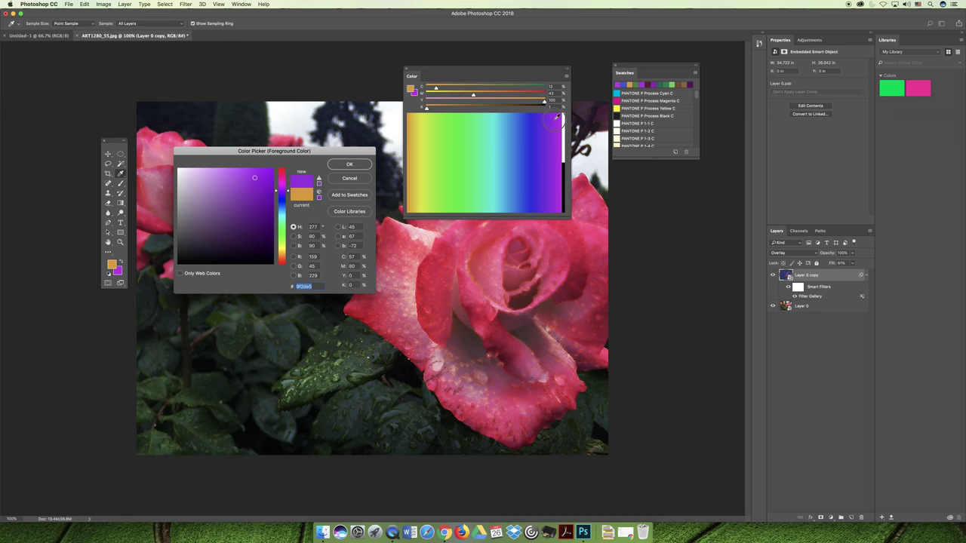
left_click(363, 179)
left_click(427, 126)
- Sample several foreground colours from the Color ramp, ending on a purple
left_click(494, 123)
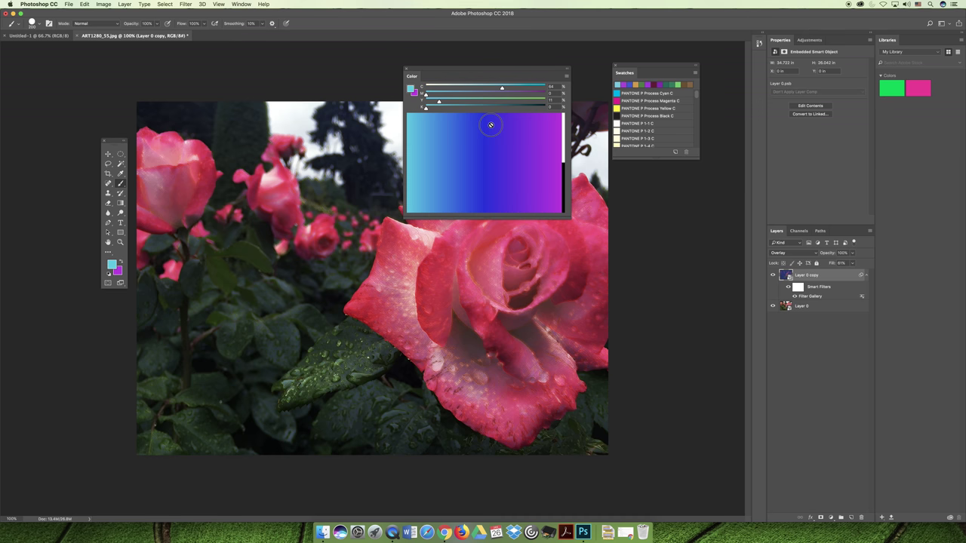
left_click(490, 173)
left_click(549, 174)
left_click(515, 131)
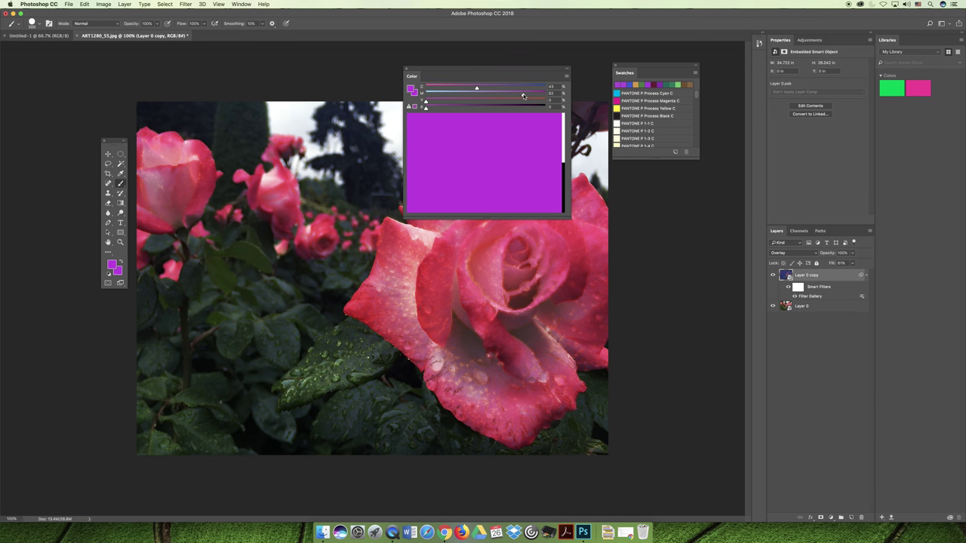
- Adjust the CMYK sliders (magenta 24, yellow 70, then zeroed), ending with cyan 87 for green
mouse_move(523, 95)
left_mouse_down()
mouse_move(452, 95)
mouse_move(509, 94)
left_mouse_up()
left_click_drag(427, 104, 510, 104)
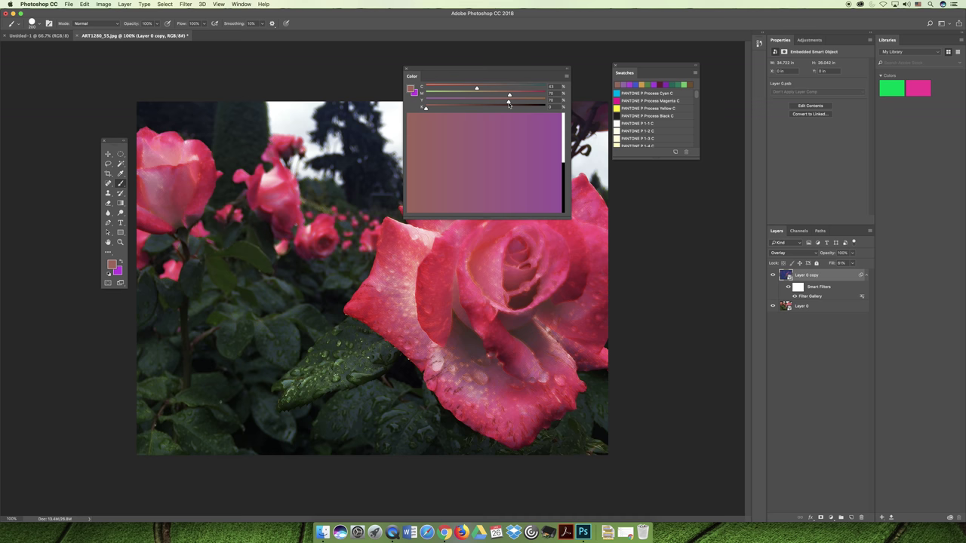
left_click_drag(509, 104, 412, 100)
left_click_drag(510, 95, 401, 93)
left_click_drag(486, 88, 533, 105)
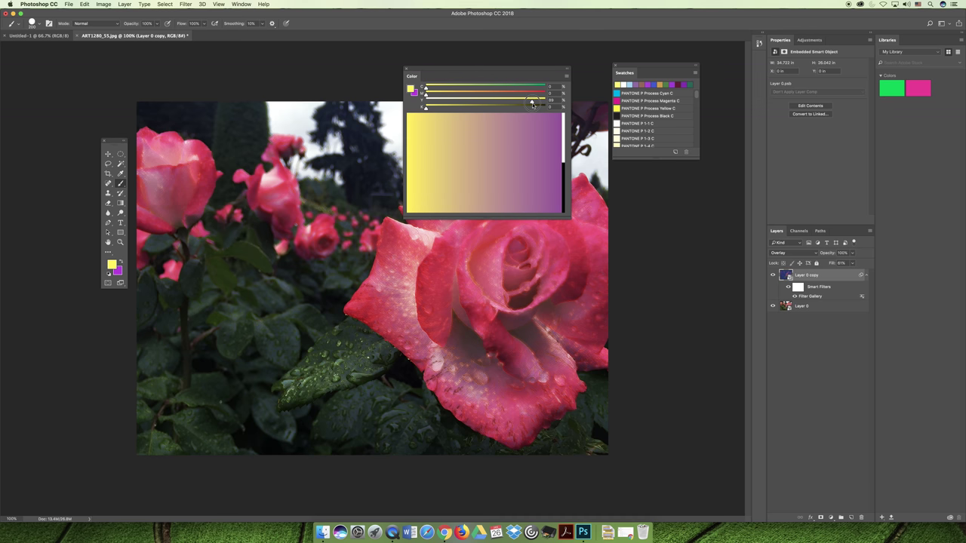
left_click_drag(425, 89, 537, 92)
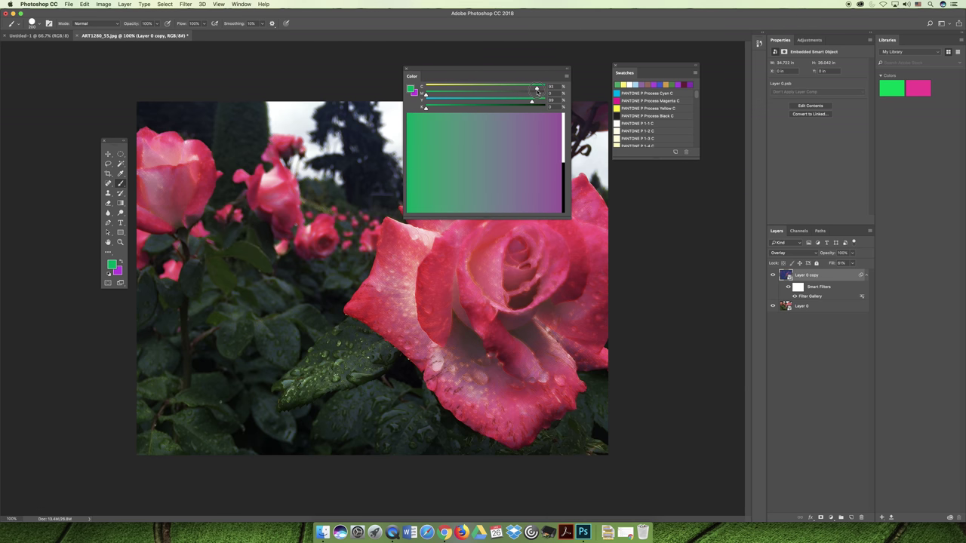
- Pick a grey-teal foreground and switch the Color panel to RGB Sliders
left_click(447, 188)
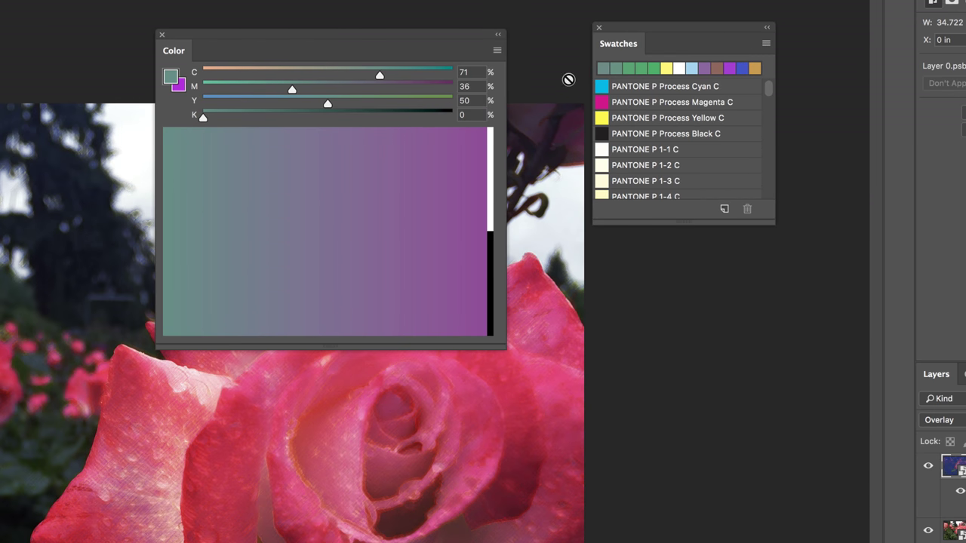
left_click(497, 51)
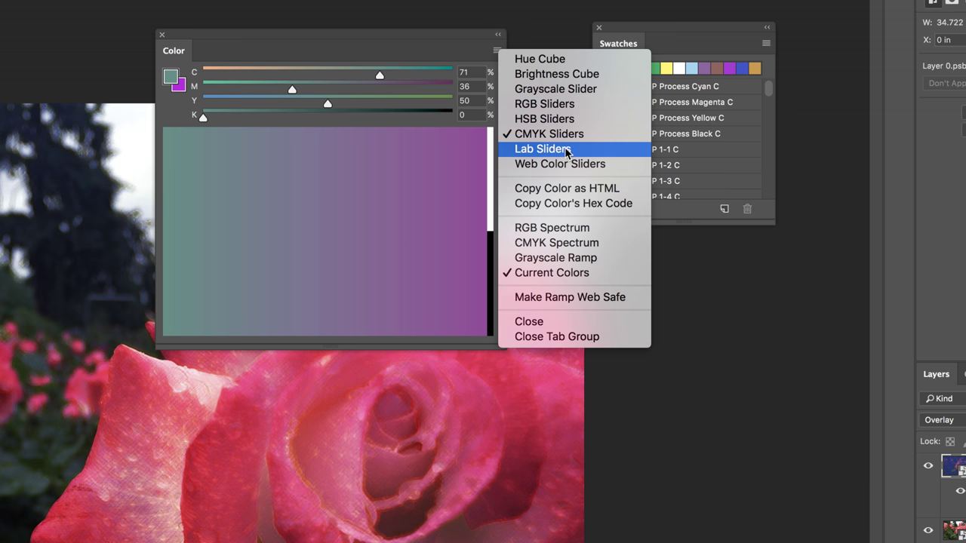
left_click(560, 105)
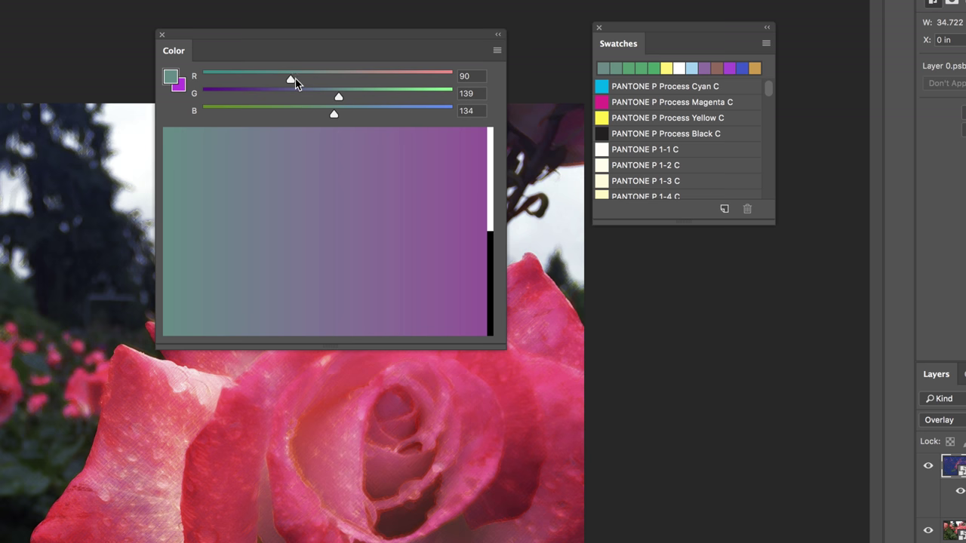
- Drag the RGB sliders to set the foreground to light green R 113, G 255, B 68
left_click_drag(291, 79, 457, 77)
left_click_drag(338, 97, 476, 96)
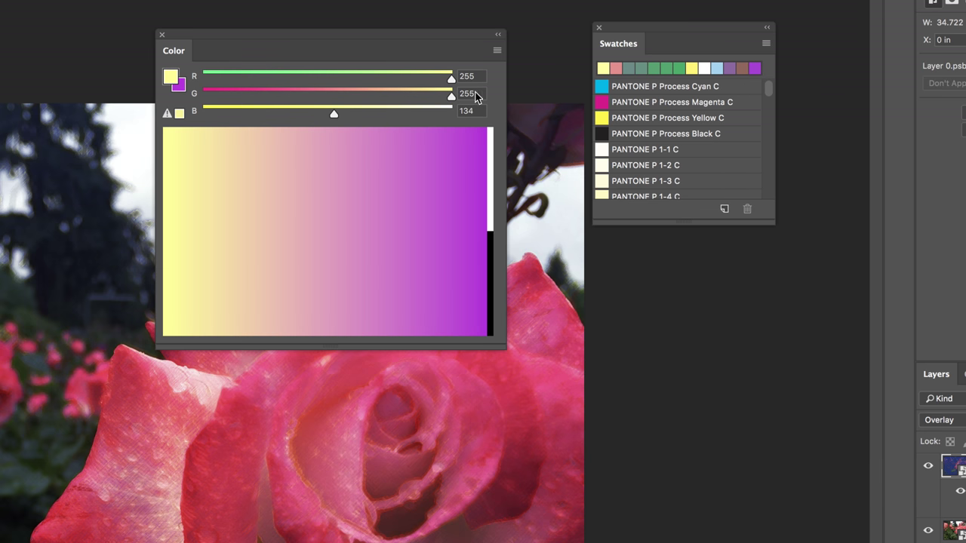
left_click_drag(333, 118, 485, 111)
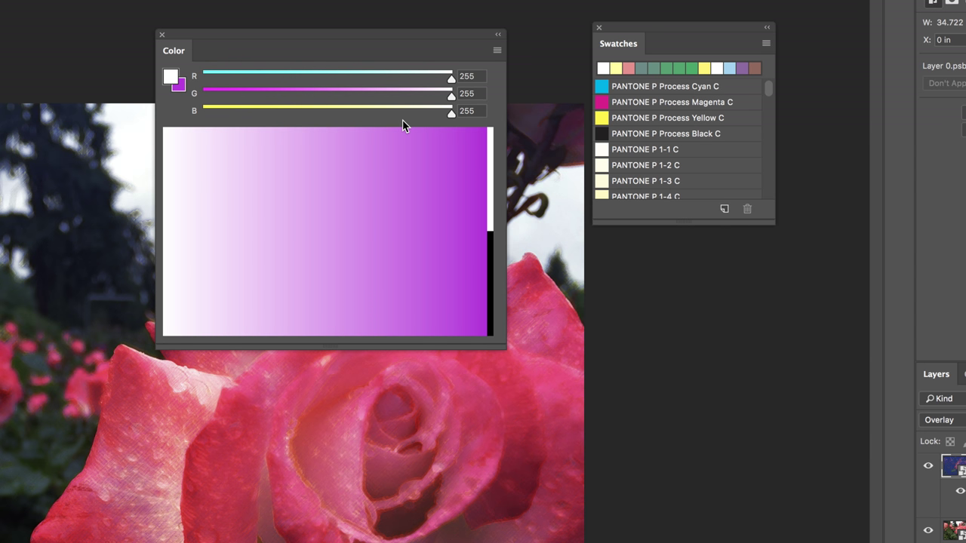
left_click_drag(449, 81, 333, 79)
left_click_drag(451, 113, 270, 112)
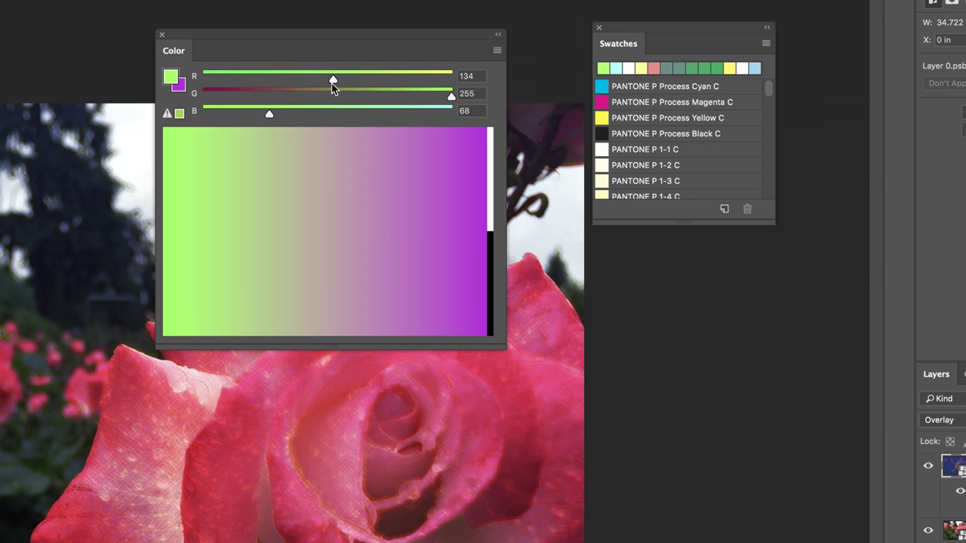
mouse_move(333, 81)
left_mouse_down()
mouse_move(289, 80)
mouse_move(314, 81)
left_mouse_up()
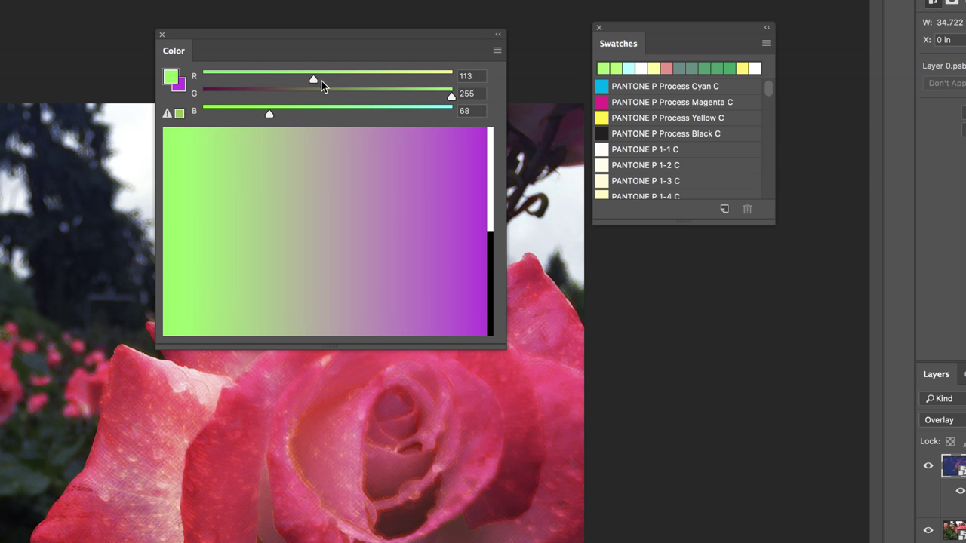
left_click_drag(447, 97, 468, 103)
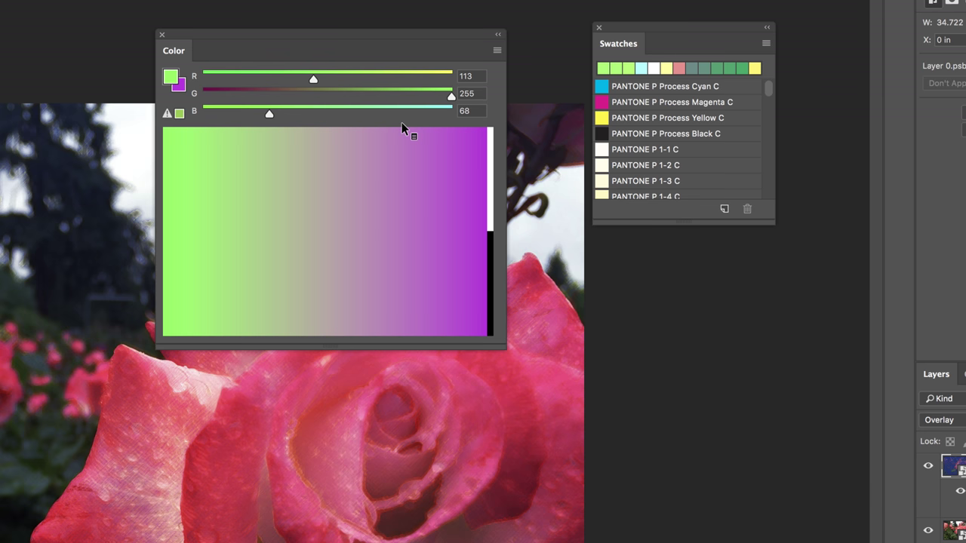
- Switch the Color panel to Hue Cube and set the foreground to a vivid blue
left_click(497, 51)
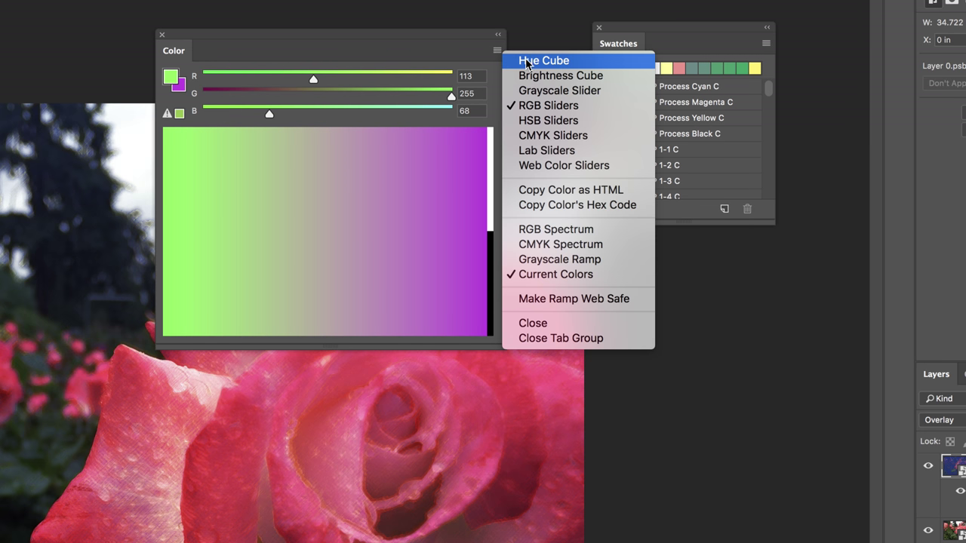
left_click(561, 62)
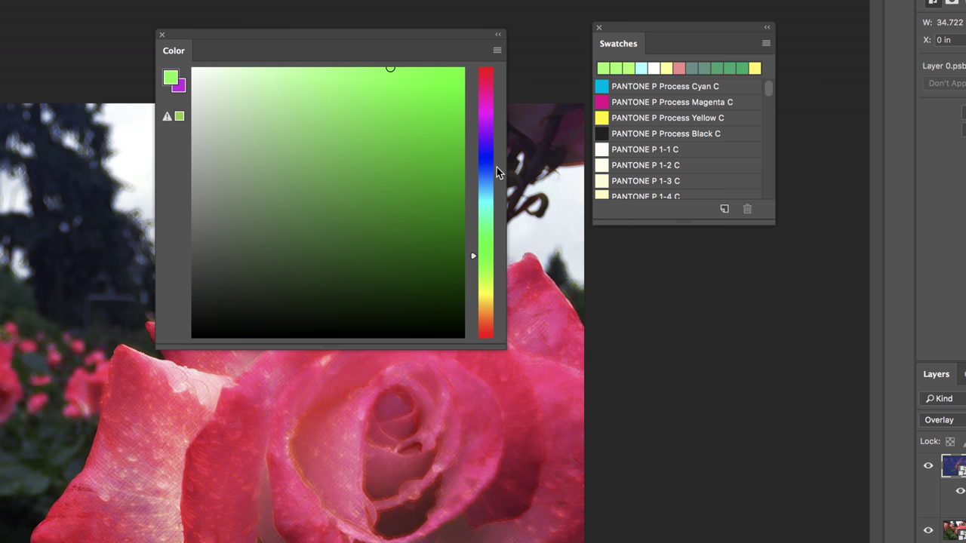
left_click(485, 148)
left_click_drag(444, 157, 427, 264)
left_click(418, 74)
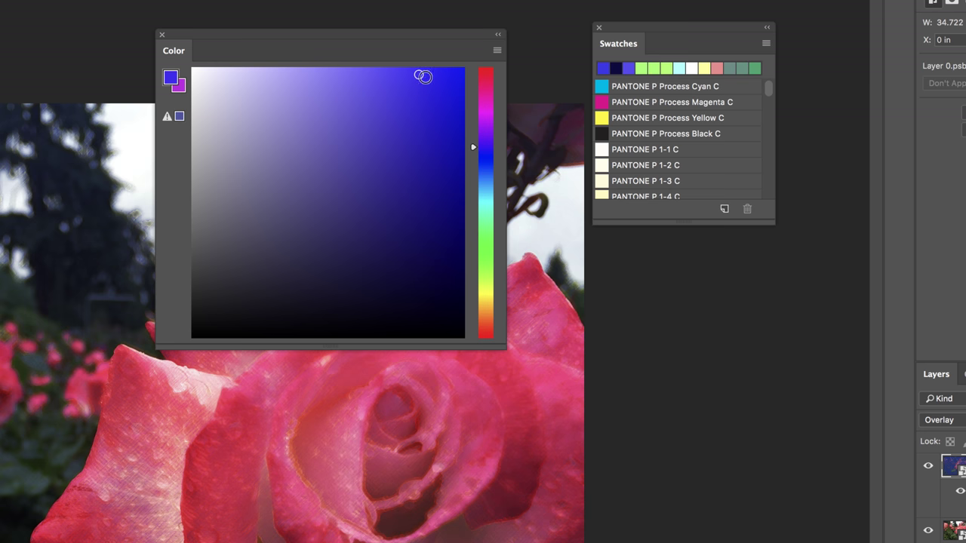
- Cycle the Color panel through Brightness Cube, Grayscale and Web Color views, ending on RGB Sliders
left_click(497, 50)
left_click(547, 72)
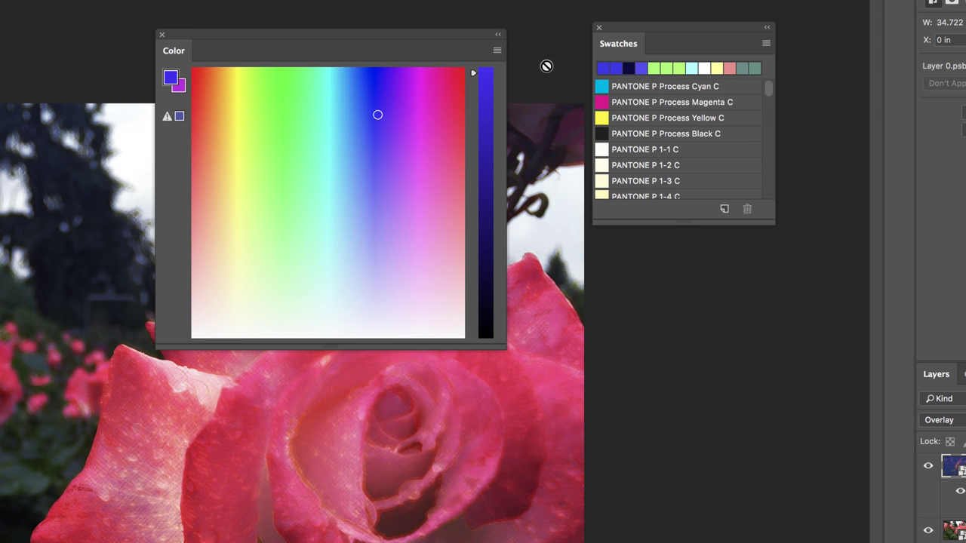
left_click(495, 51)
left_click(534, 87)
left_click(497, 50)
left_click(547, 104)
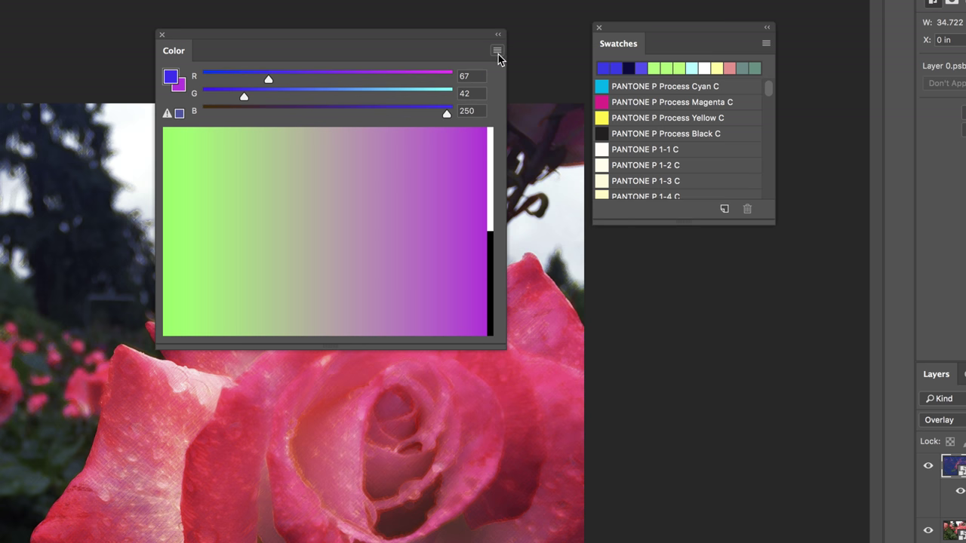
left_click(497, 51)
left_click(534, 167)
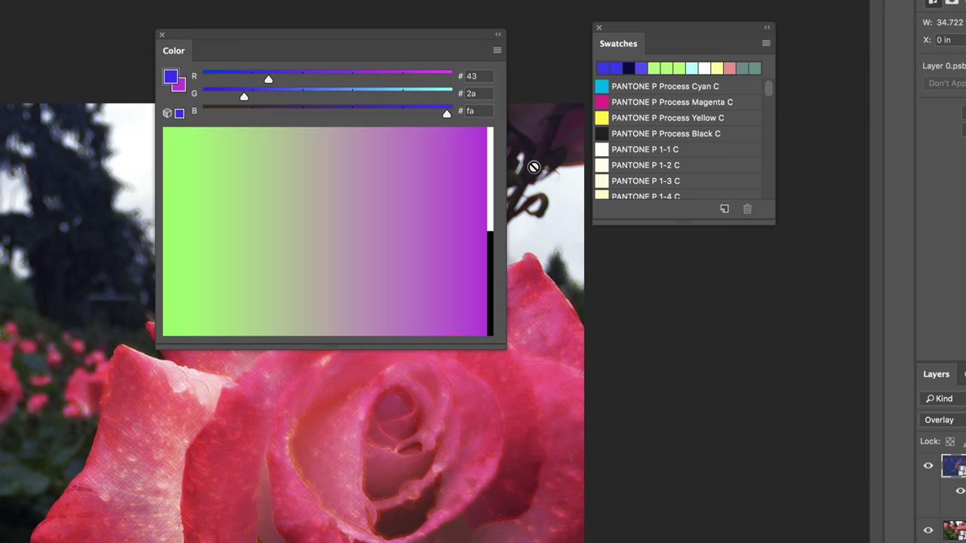
left_click(497, 51)
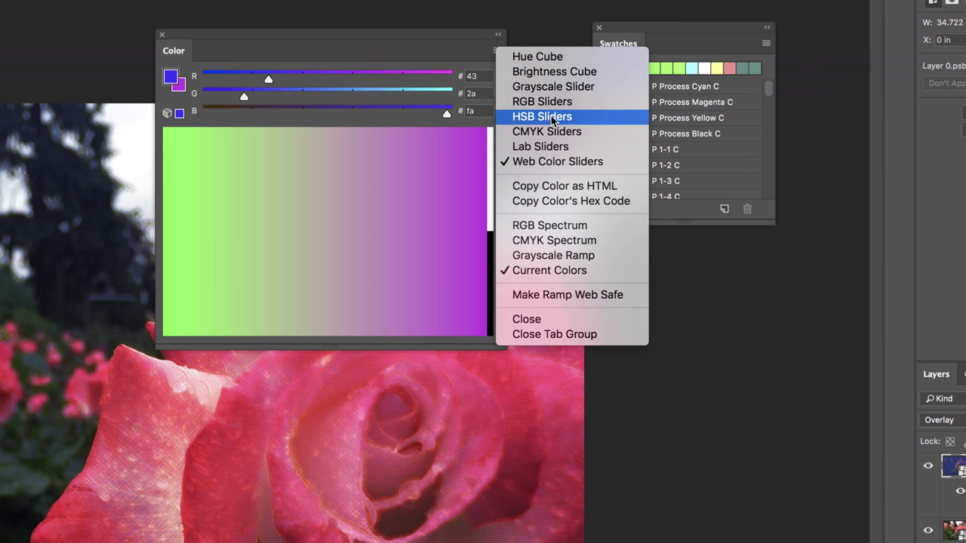
left_click(535, 101)
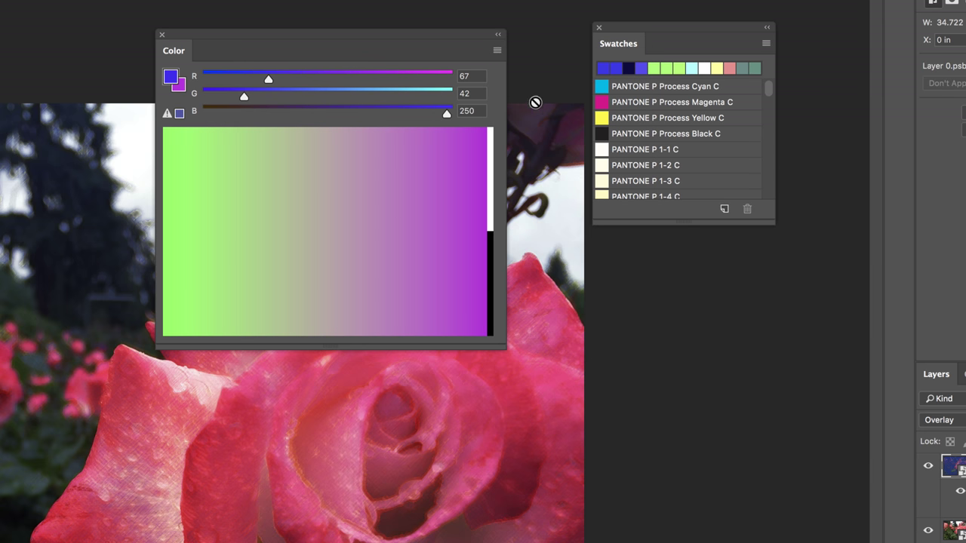
left_click(497, 52)
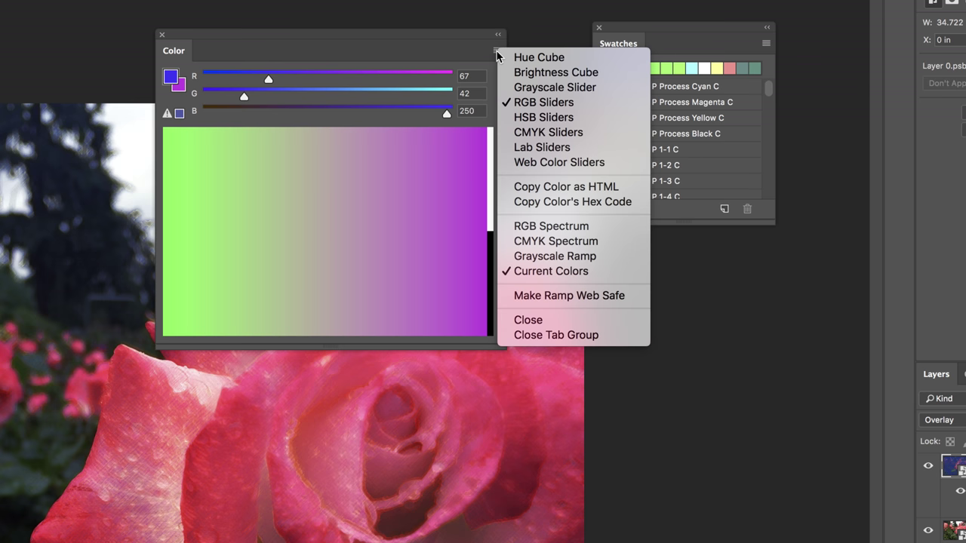
left_click(421, 184)
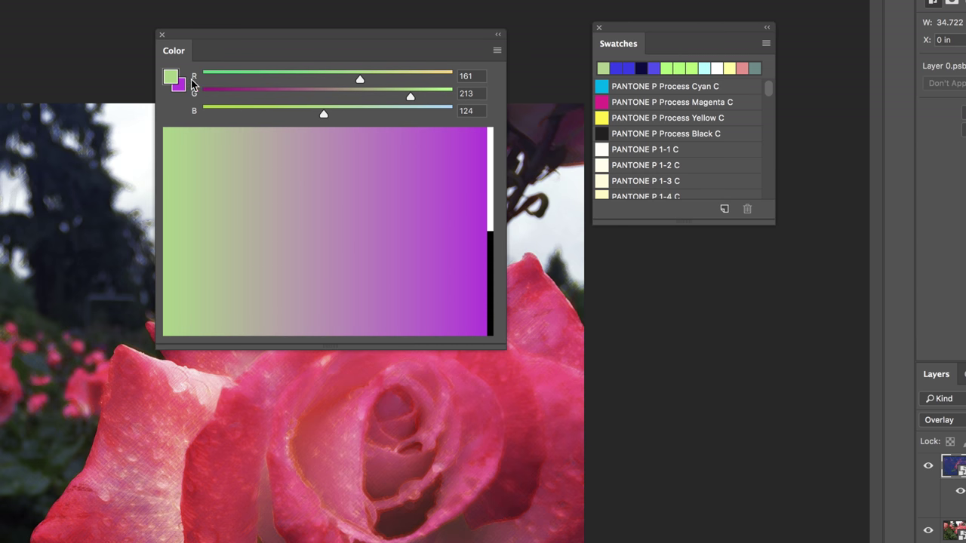
- Make the Color ramp web safe, sample green 153, 204, 102 as foreground, and close the panel
left_click(496, 50)
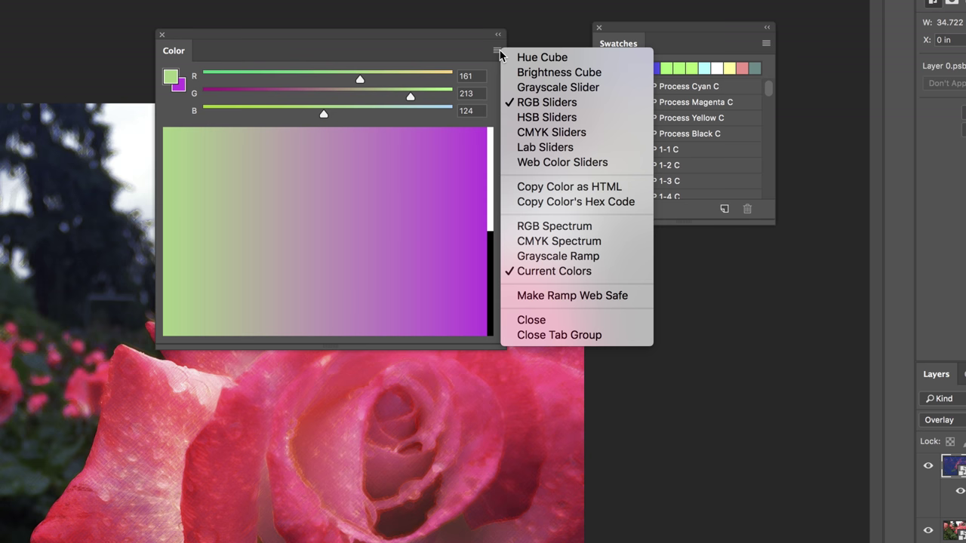
left_click(531, 295)
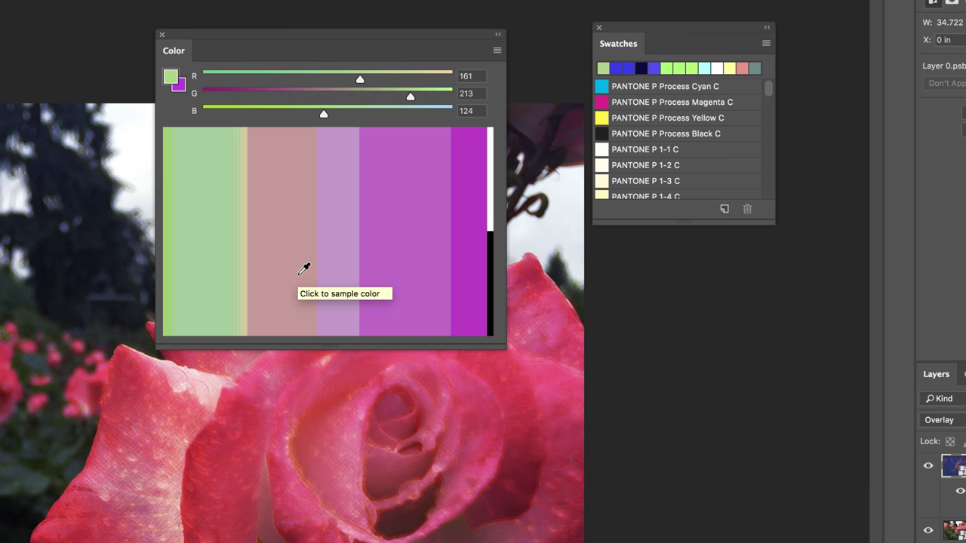
left_click(167, 139)
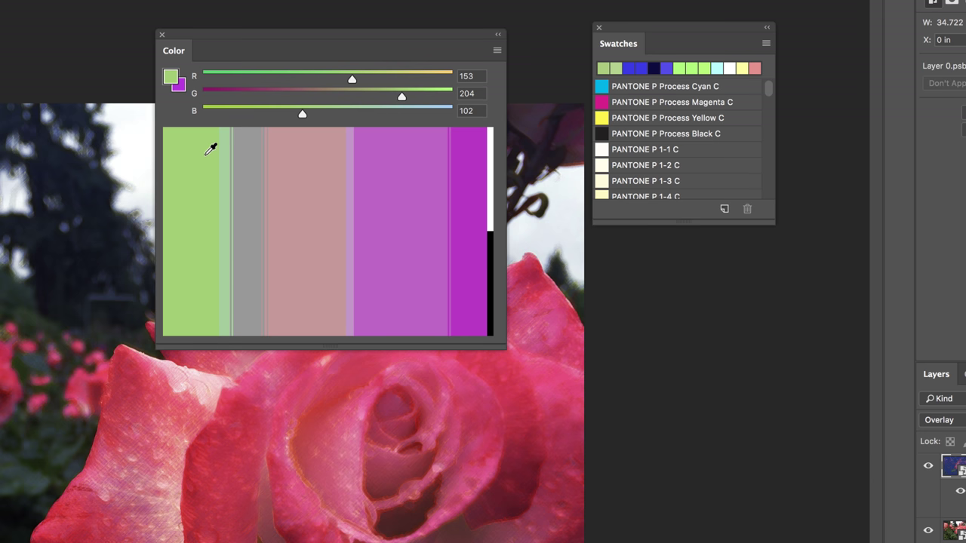
left_click(160, 36)
- Move the Swatches panel over the image and reset it to the default swatches
left_click_drag(610, 28, 302, 76)
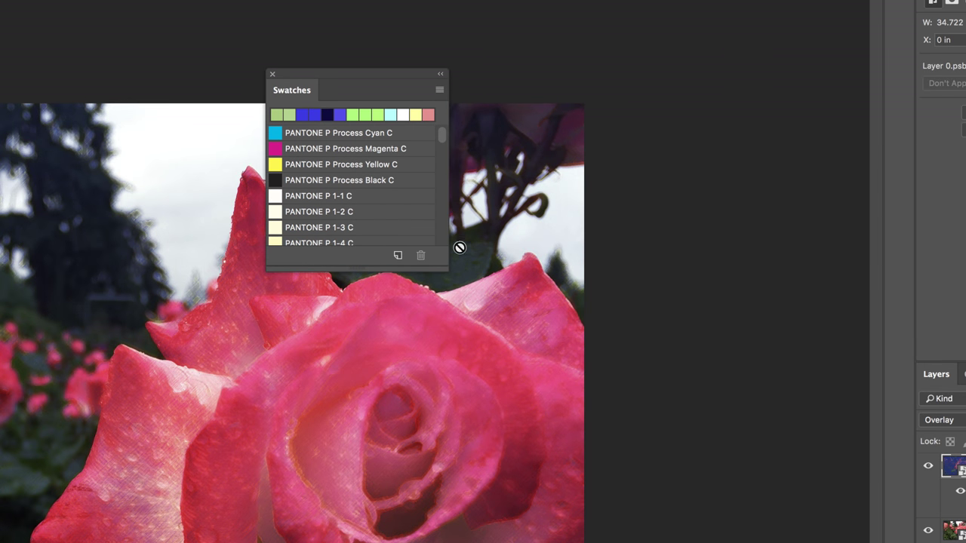
left_click(440, 90)
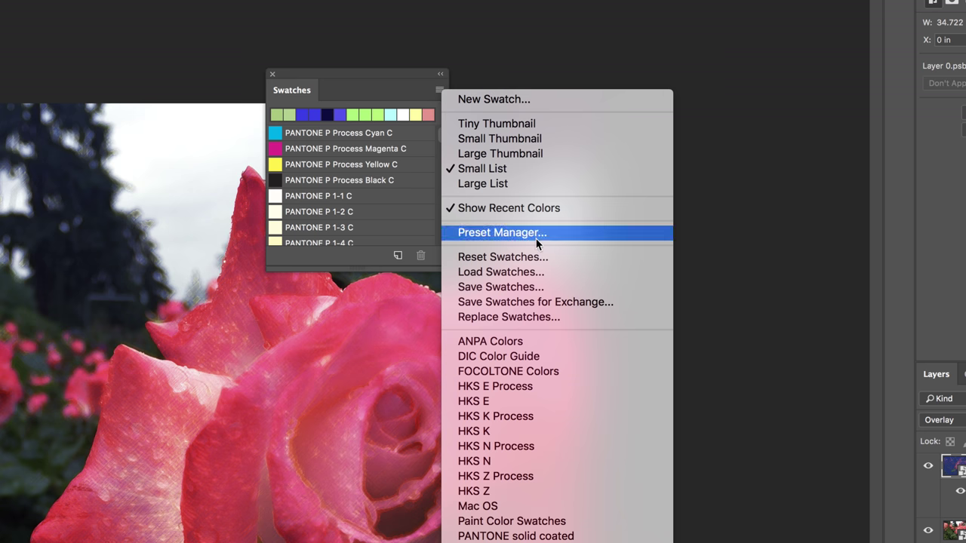
left_click(529, 257)
left_click(441, 247)
- Show swatches as Small Thumbnails, enlarge the panel, and choose Medium Warm Brown as foreground
left_click(440, 90)
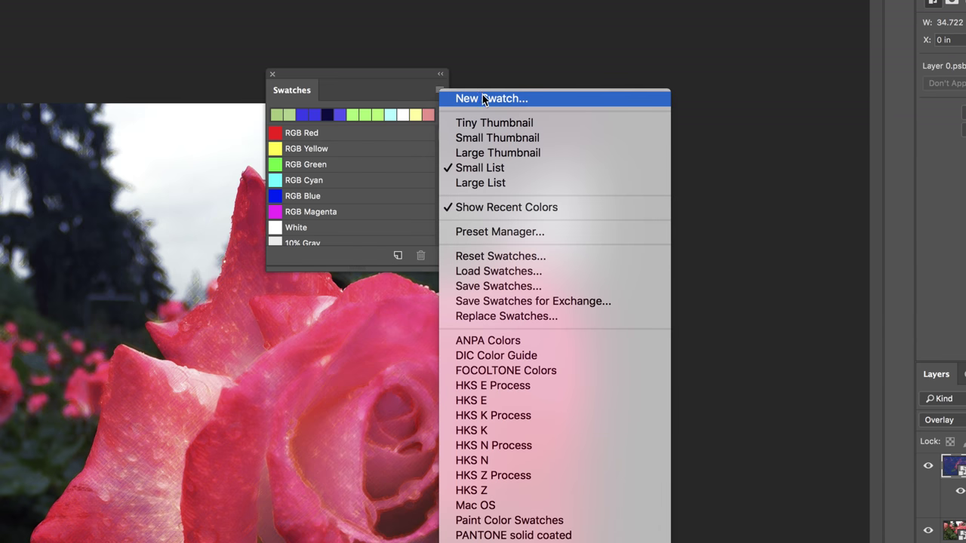
left_click(481, 134)
left_click_drag(366, 269, 377, 355)
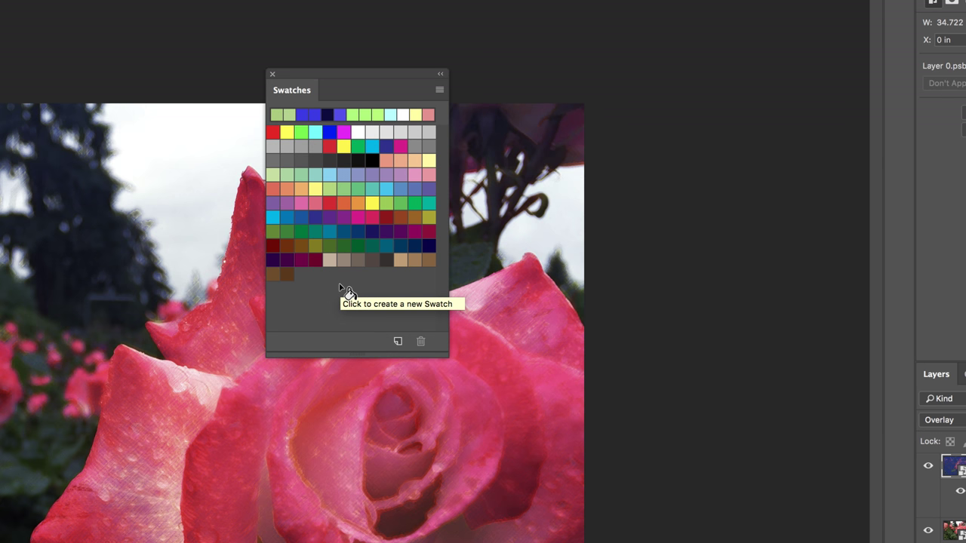
left_click(435, 259)
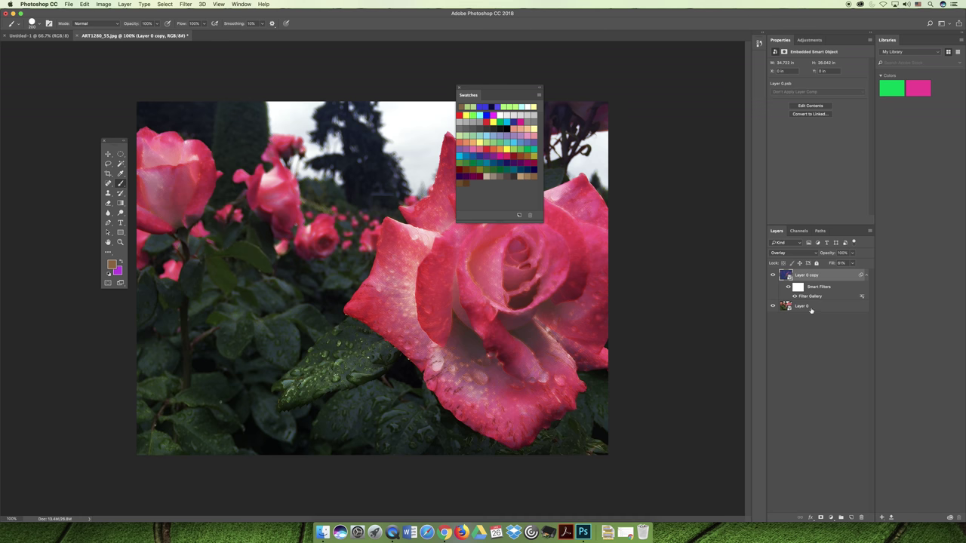
- Create a new Layer 1 and move it to the top of the layer stack
left_click(812, 308)
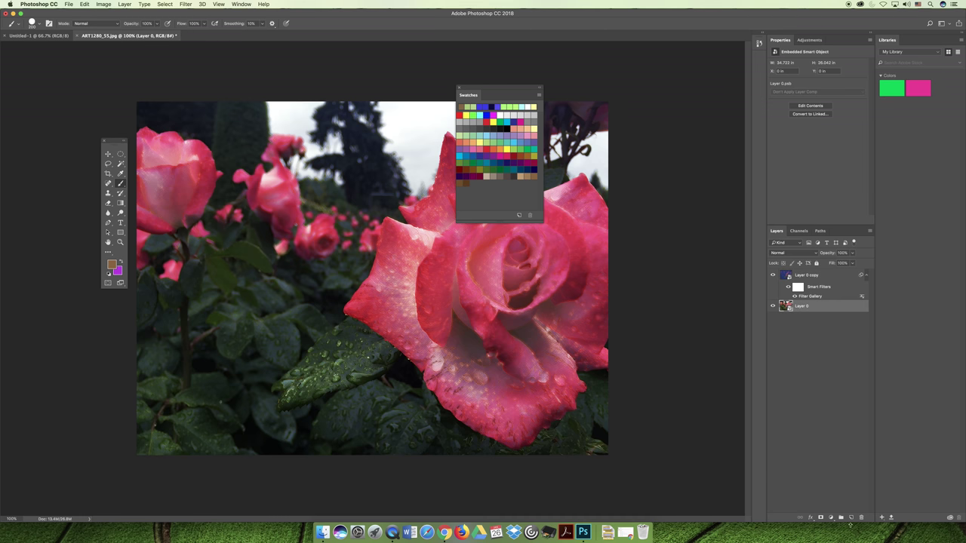
left_click(851, 517)
left_click_drag(804, 309, 800, 270)
- Brush brown strokes over the leaves and the large rose's left petals on Layer 1
mouse_move(336, 236)
left_mouse_down()
mouse_move(288, 273)
mouse_move(319, 294)
mouse_move(317, 310)
mouse_move(325, 332)
left_mouse_up()
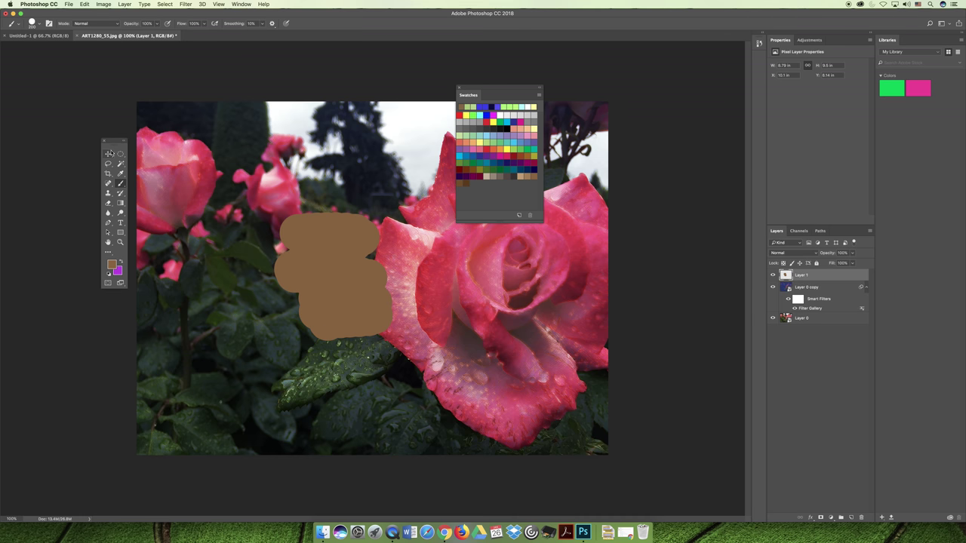
left_click(108, 154)
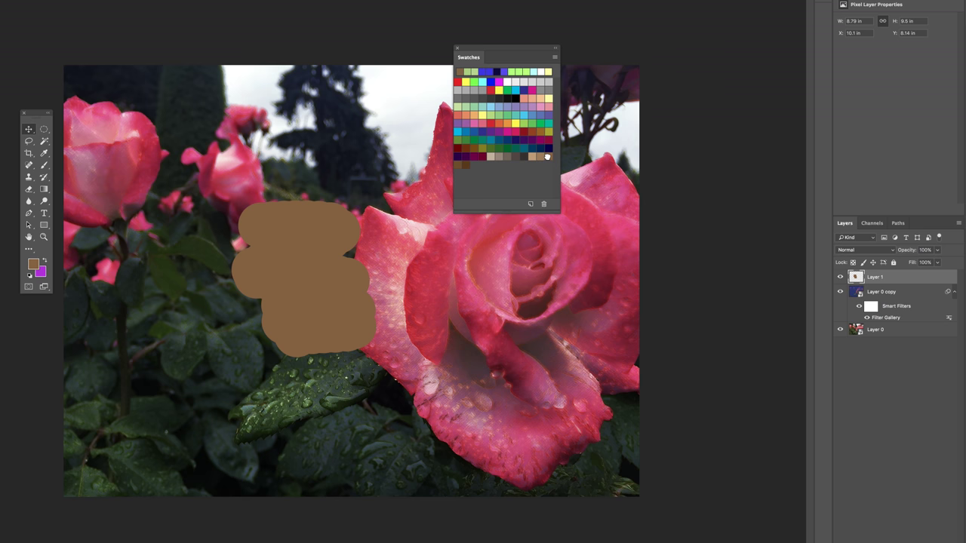
left_click(44, 165)
mouse_move(396, 238)
left_mouse_down()
mouse_move(425, 243)
mouse_move(423, 278)
mouse_move(449, 289)
mouse_move(495, 332)
left_mouse_up()
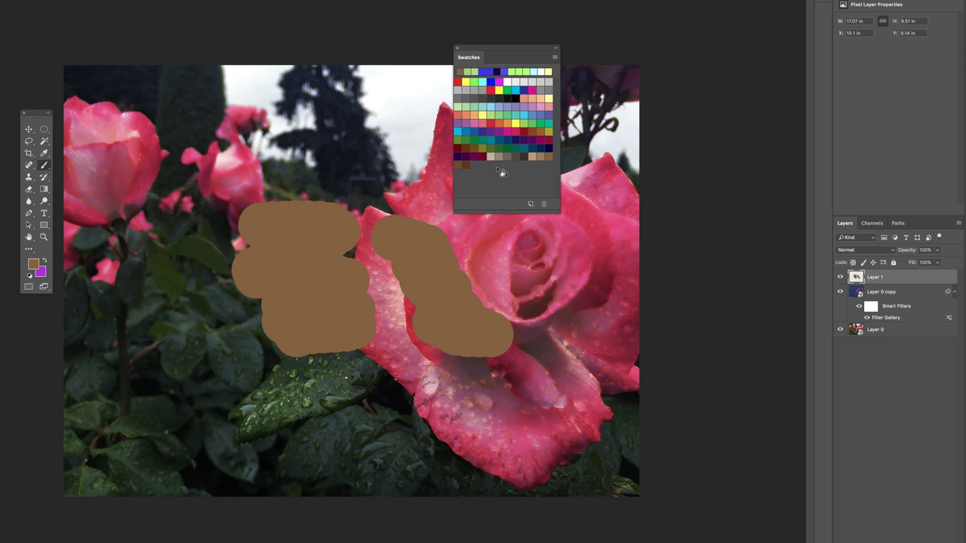
left_click(464, 163)
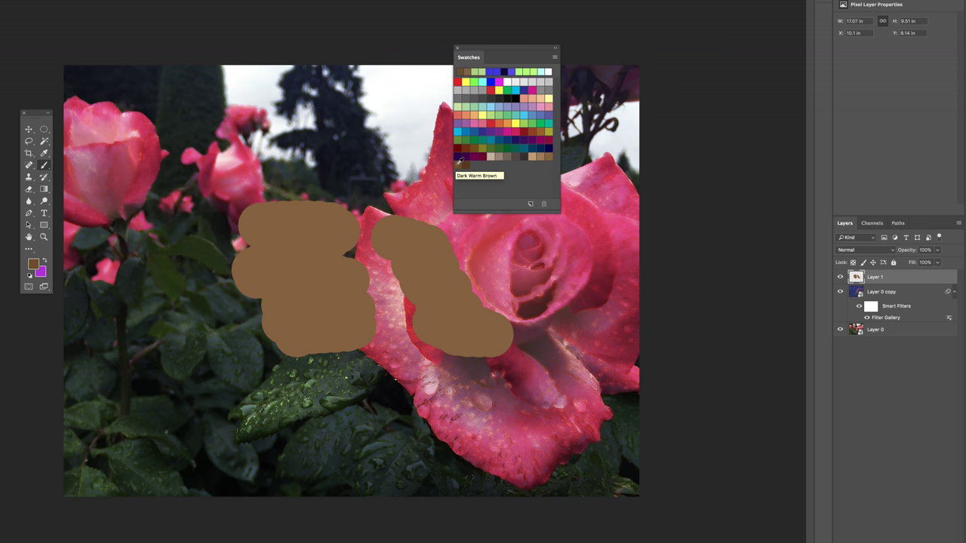
- Paint Dark Warm Brown strokes across the top and edge of the blob
left_click(459, 160)
mouse_move(238, 151)
left_mouse_down()
mouse_move(314, 154)
mouse_move(251, 182)
mouse_move(347, 192)
left_mouse_up()
left_click_drag(287, 208, 392, 211)
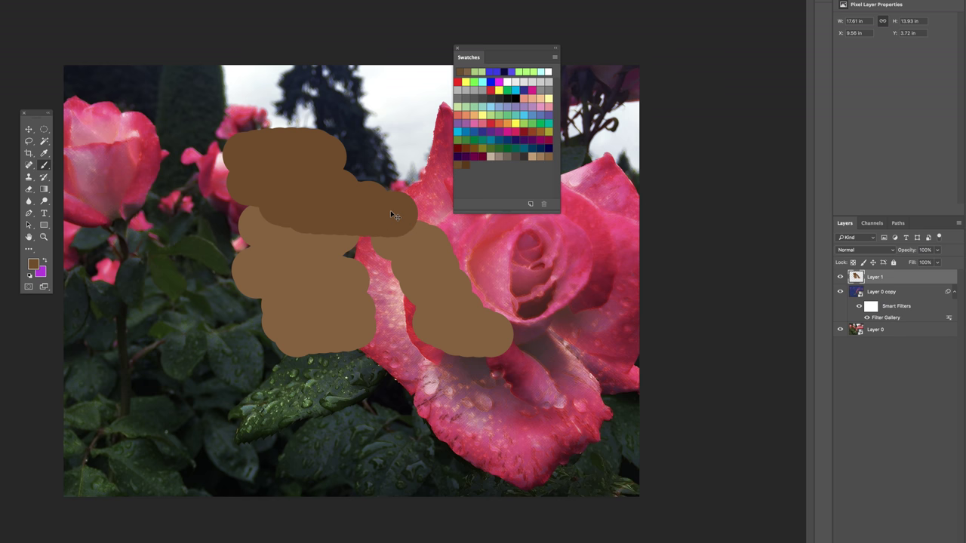
- Undo every brown stroke via Cmd+Z and Step Backward, then move the Swatches panel aside
key("ctrl+z")
key("ctrl+z")
key("ctrl+z")
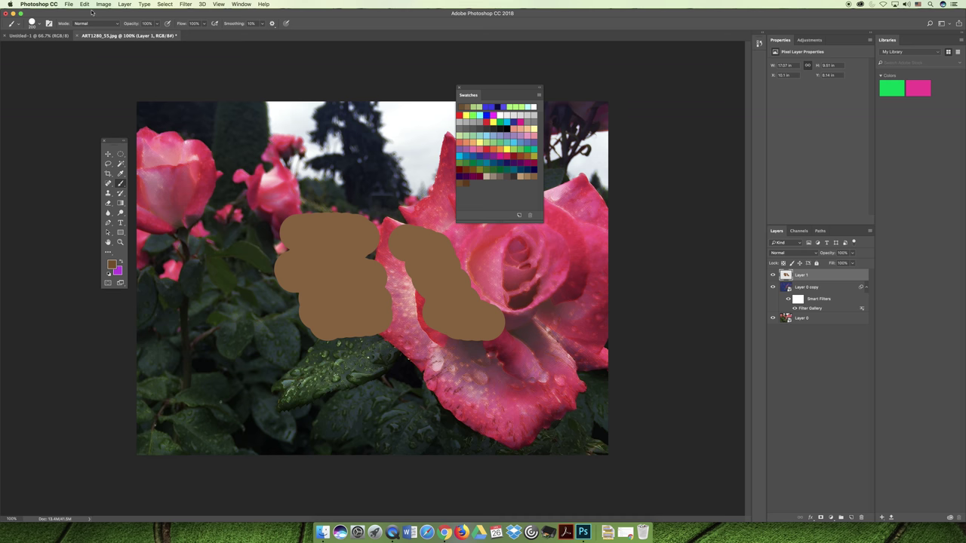
left_click(85, 3)
left_click(102, 27)
left_click(84, 4)
left_click(88, 28)
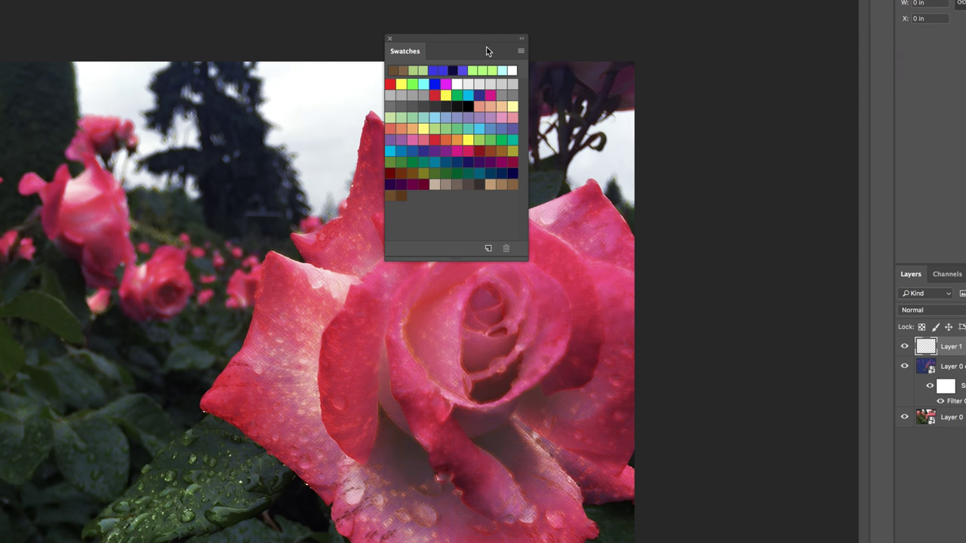
left_click_drag(452, 39, 345, 57)
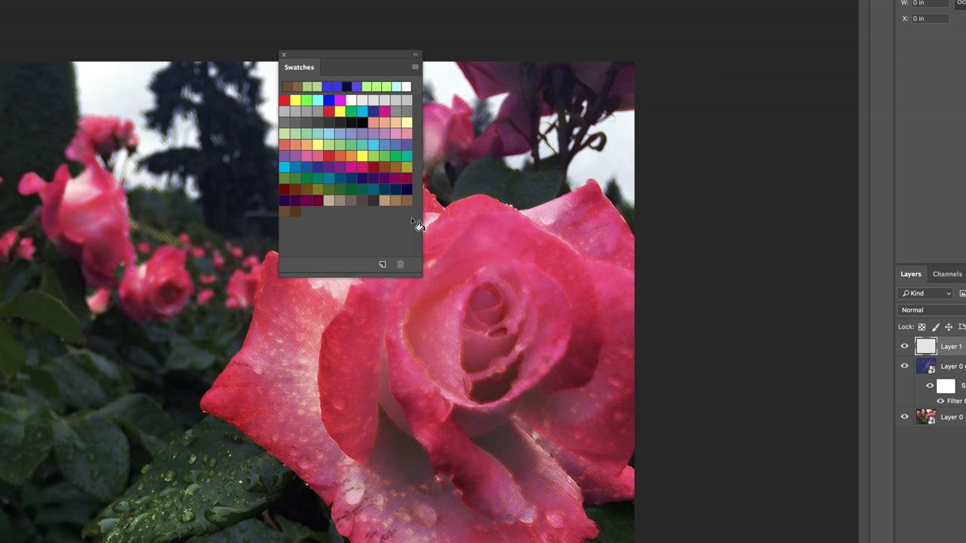
left_click(415, 69)
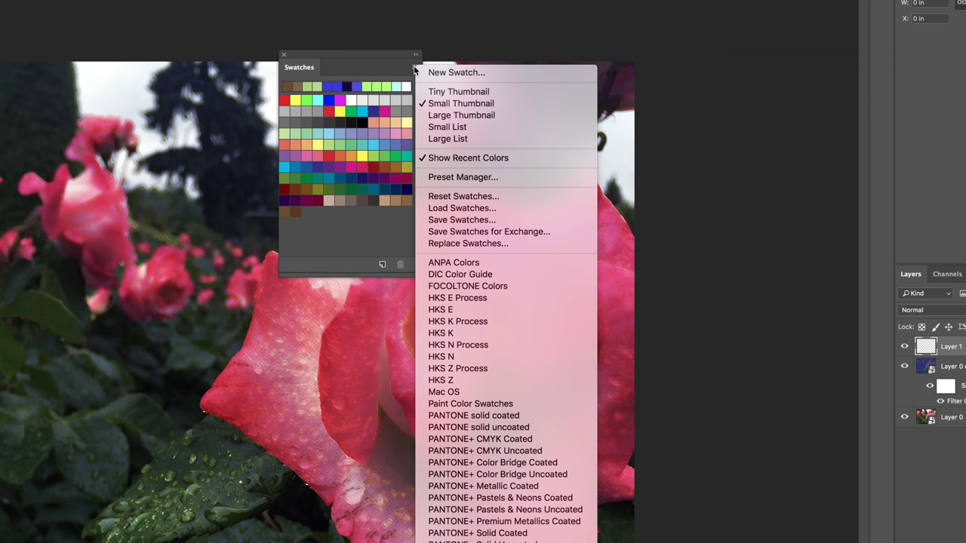
left_click(449, 129)
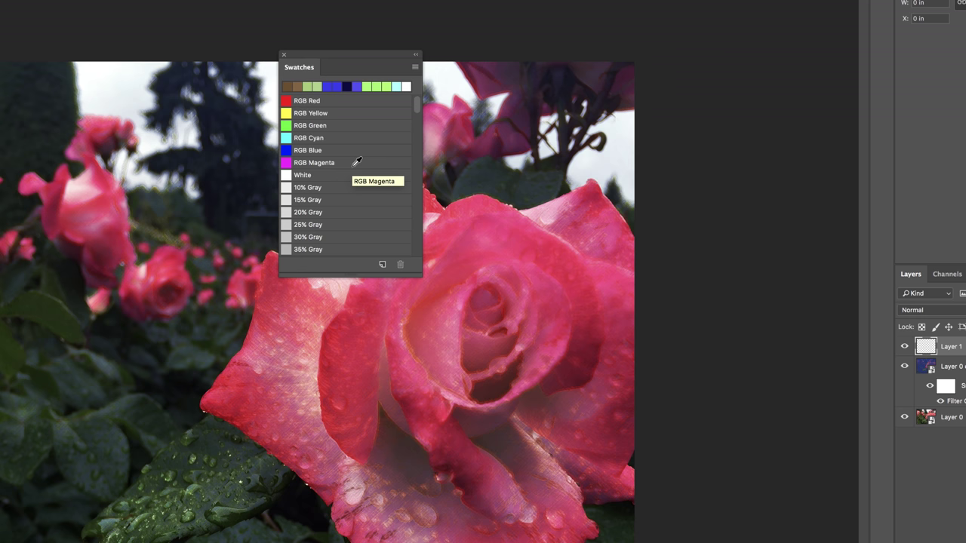
scroll(334, 189, "down", 10)
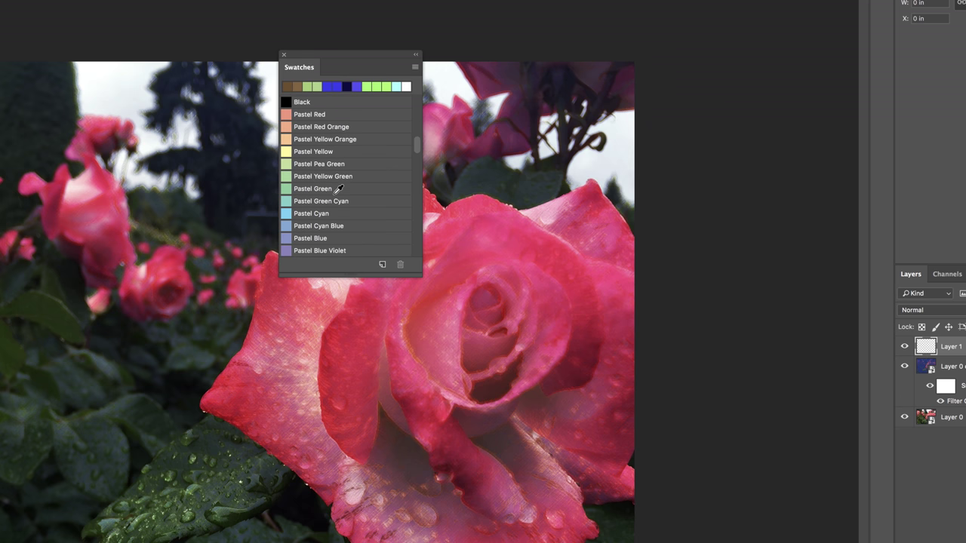
left_click_drag(415, 146, 410, 198)
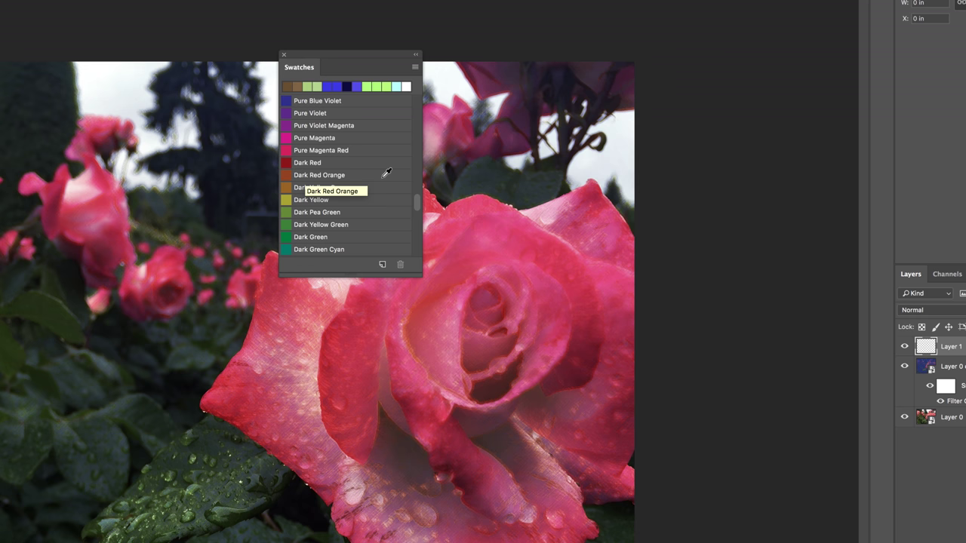
scroll(420, 207, "down", 1)
left_click_drag(419, 203, 390, 67)
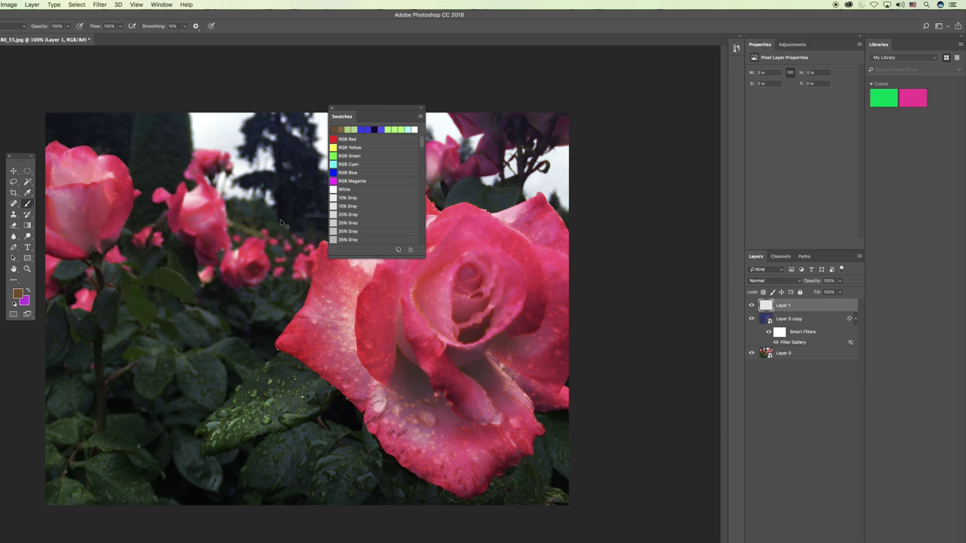
- Set the foreground colour to bright orange fdb10d and paint a 7-shaped stroke left of the rose
left_click(18, 292)
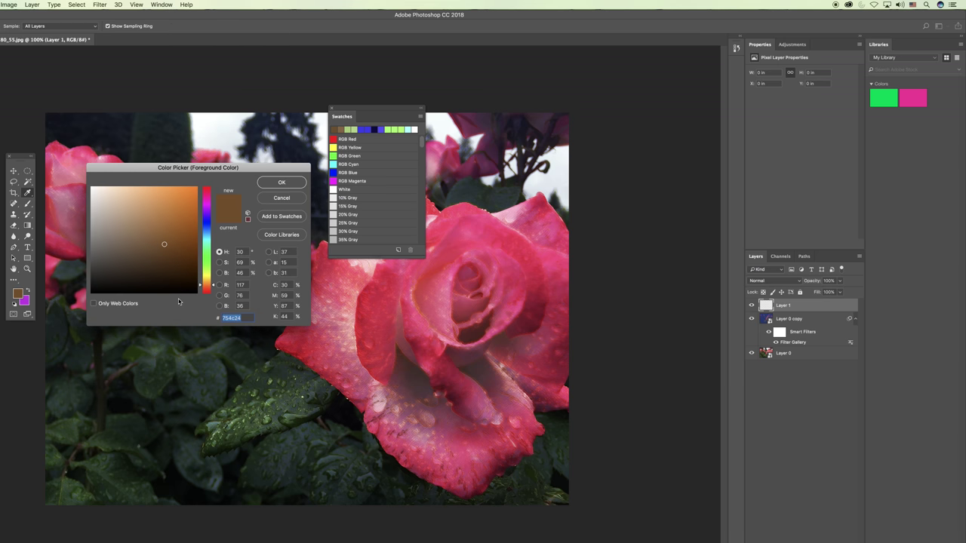
left_click_drag(207, 284, 207, 281)
mouse_move(178, 215)
left_mouse_down()
mouse_move(193, 193)
mouse_move(226, 189)
left_mouse_up()
left_click(280, 183)
mouse_move(119, 214)
left_mouse_down()
mouse_move(181, 265)
mouse_move(192, 309)
left_mouse_up()
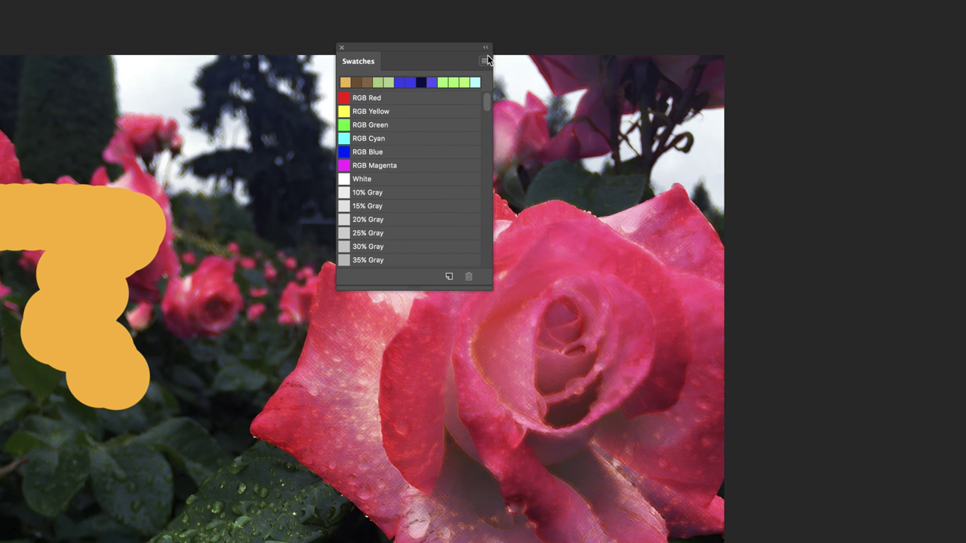
left_click(486, 59)
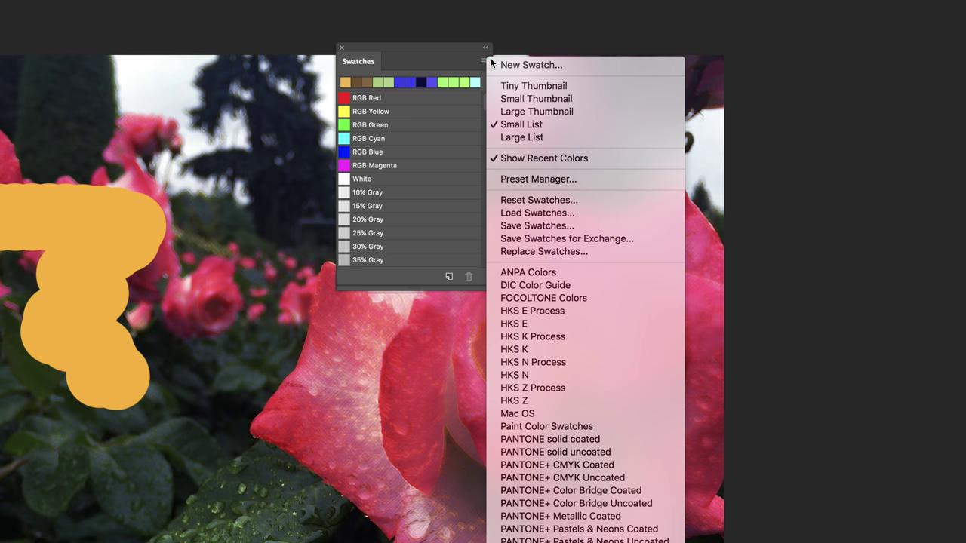
- Add the current orange as a swatch named 'Sun Orange' and enlarge the Swatches panel
left_click(554, 65)
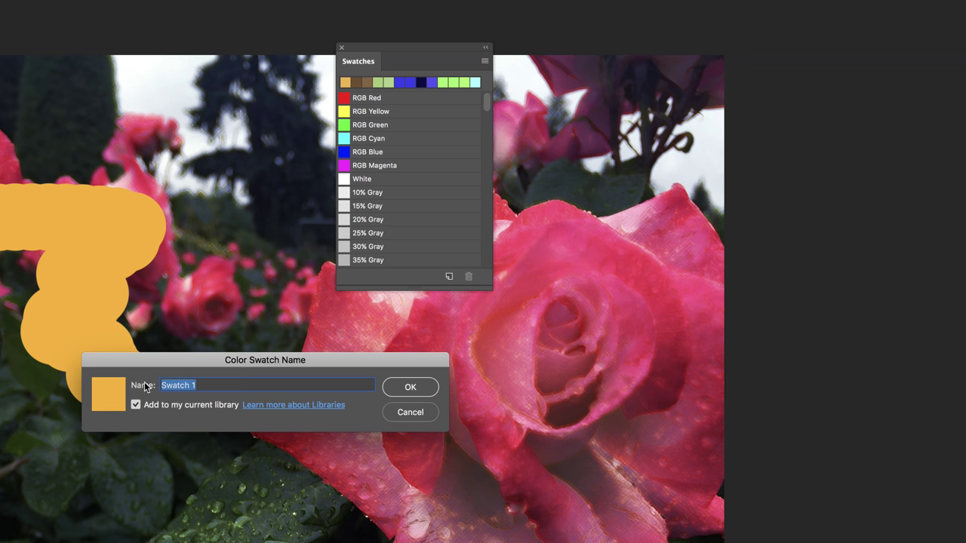
type("Logo Orang")
type("e")
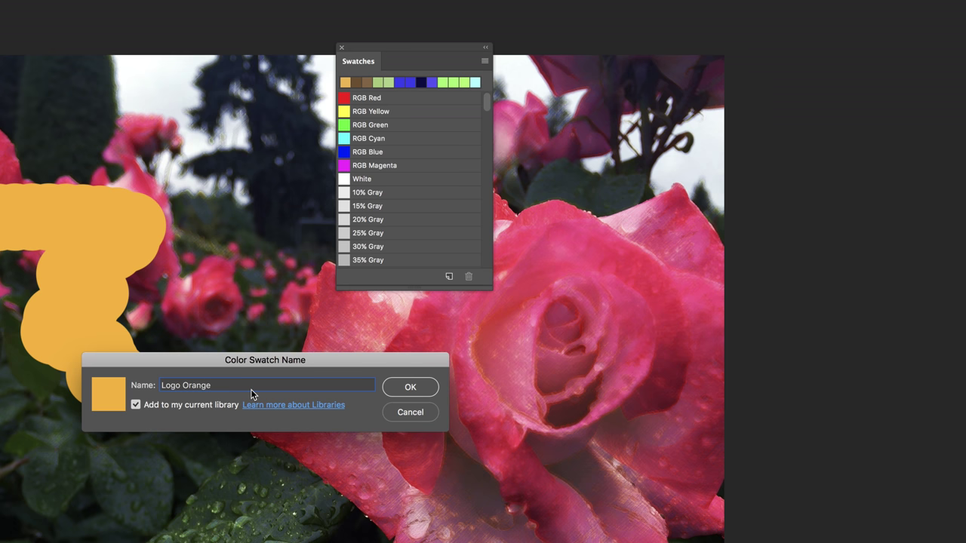
left_click_drag(243, 388, 161, 386)
type("Sun Orange")
left_click(410, 387)
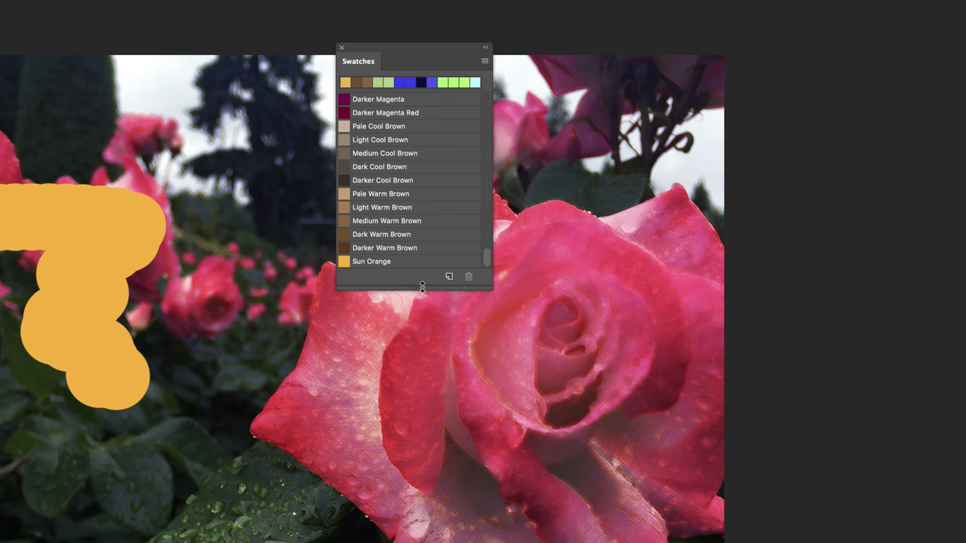
left_click_drag(423, 289, 357, 332)
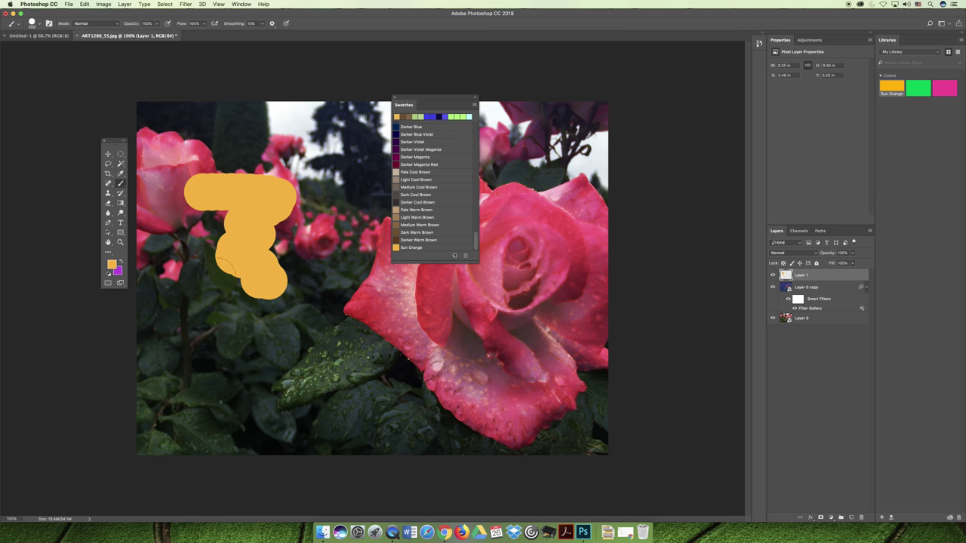
left_click(112, 264)
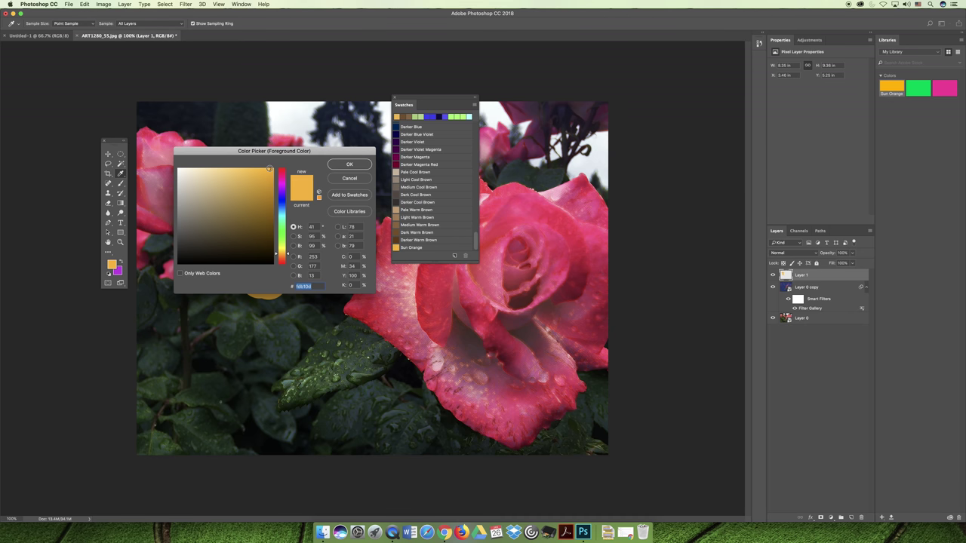
left_click(358, 181)
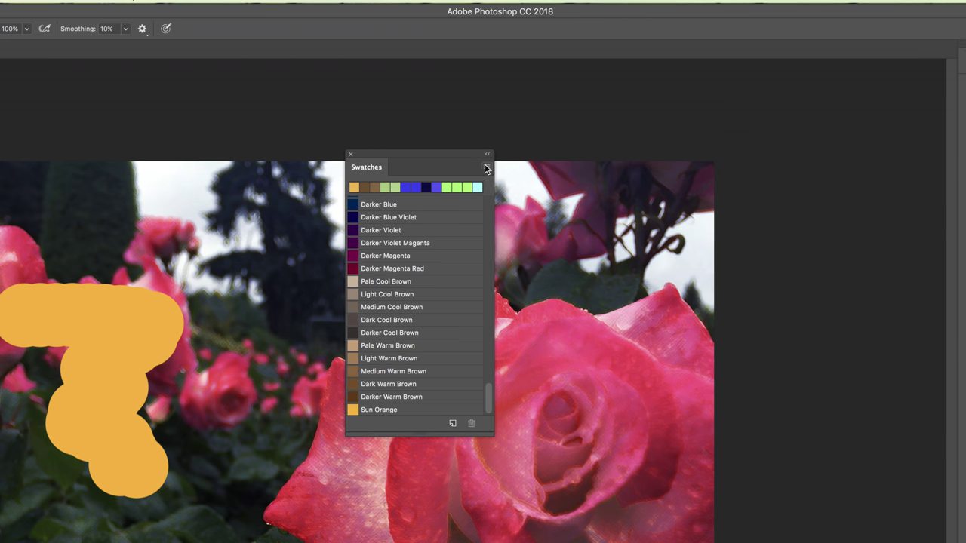
- Load the PANTONE solid coated library in place of the current swatches, cancelling the save sheet
left_click(485, 45)
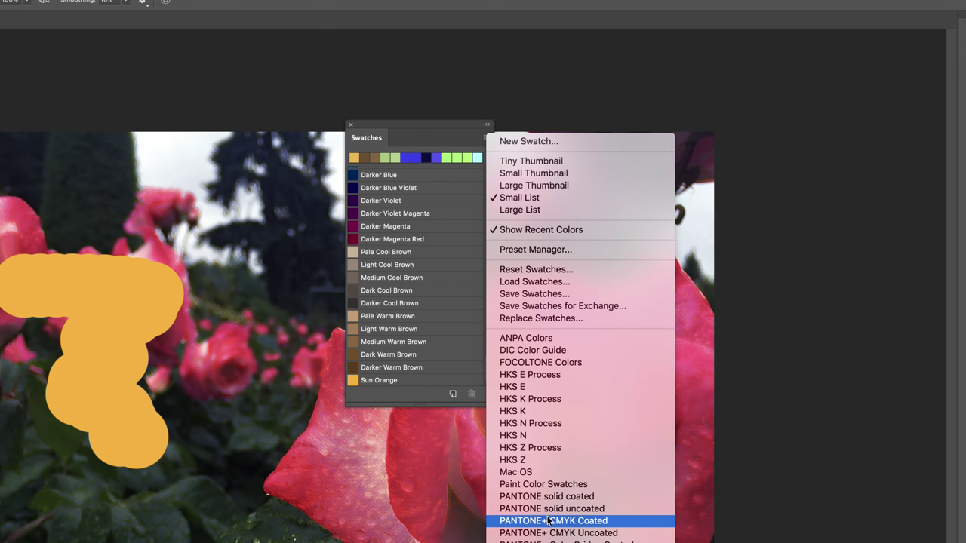
left_click(532, 498)
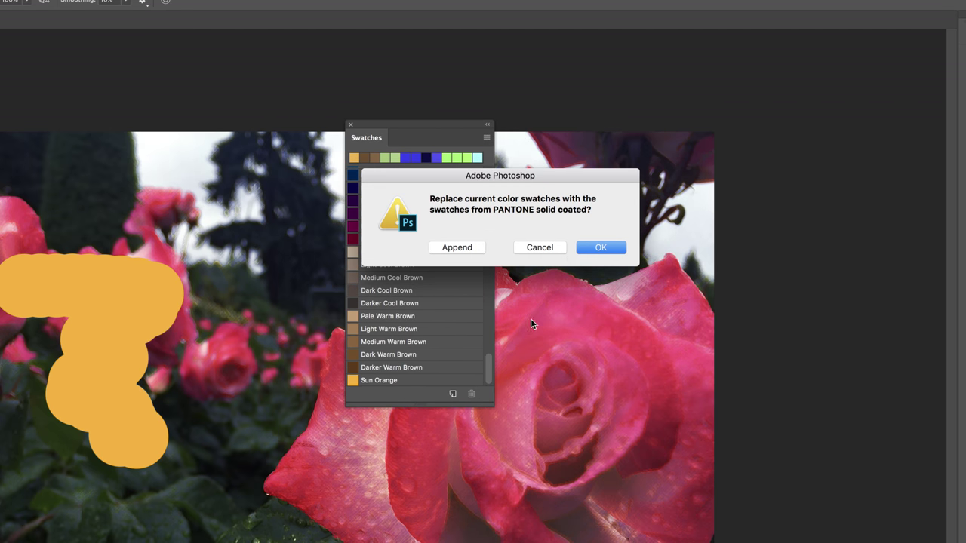
left_click(600, 248)
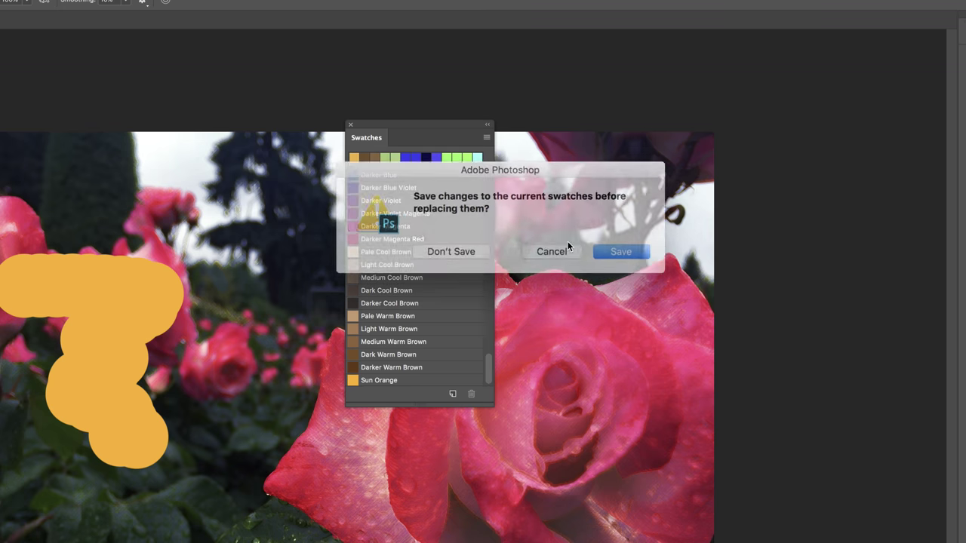
left_click(606, 249)
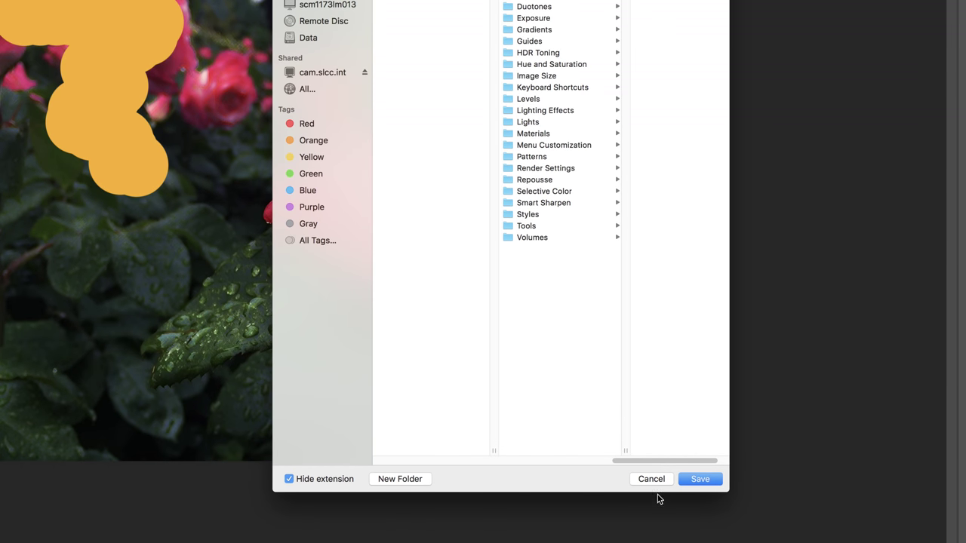
left_click(651, 542)
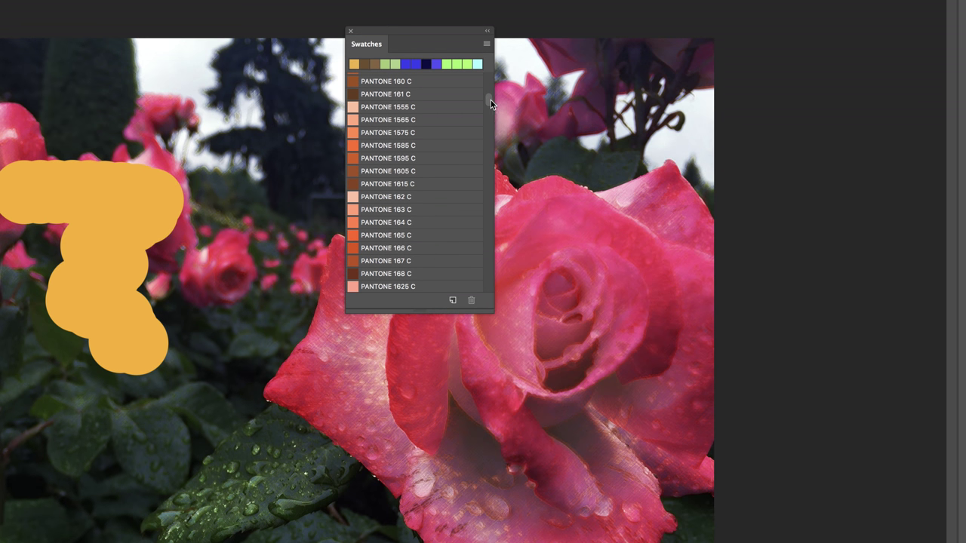
- Scroll the Swatches list to the top and make PANTONE Orange 021 C the foreground colour
left_click_drag(490, 104, 488, 73)
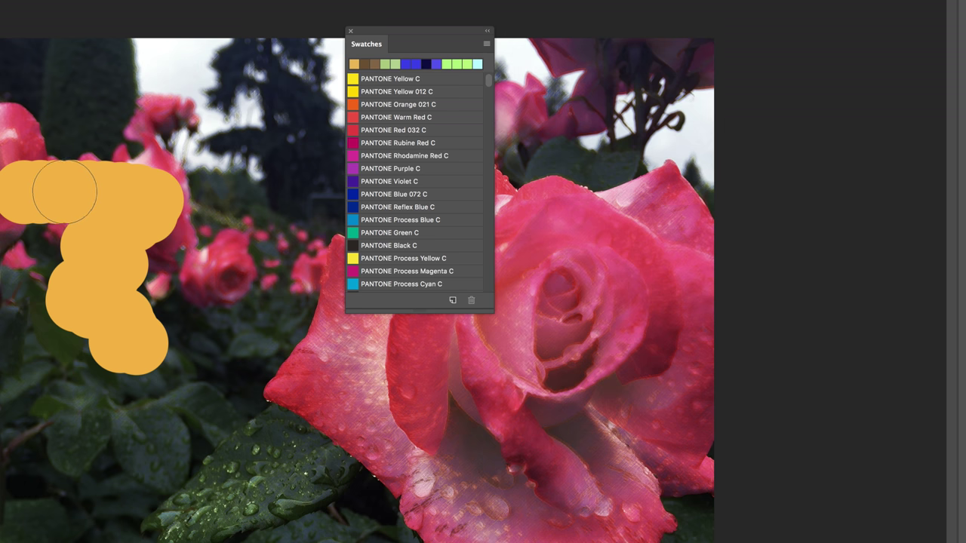
left_click(395, 104)
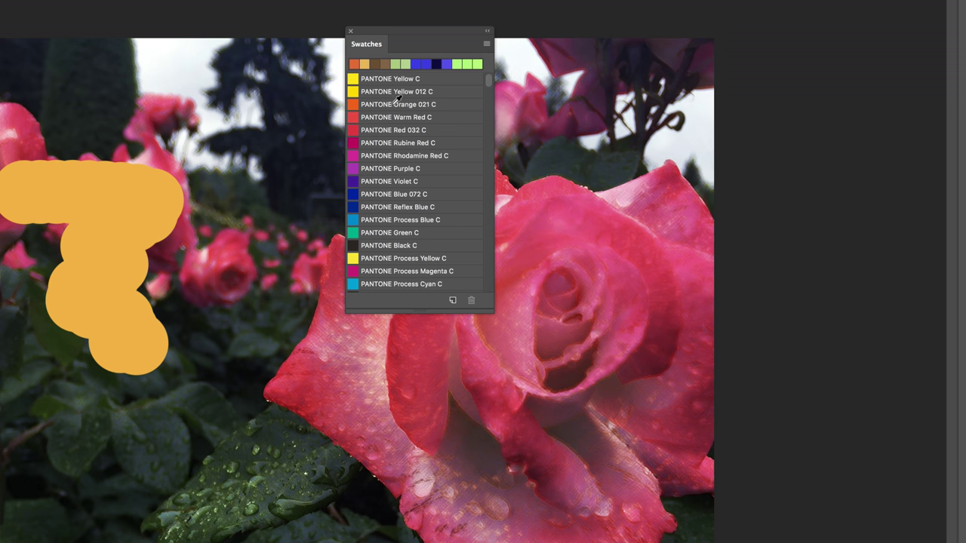
left_click(487, 45)
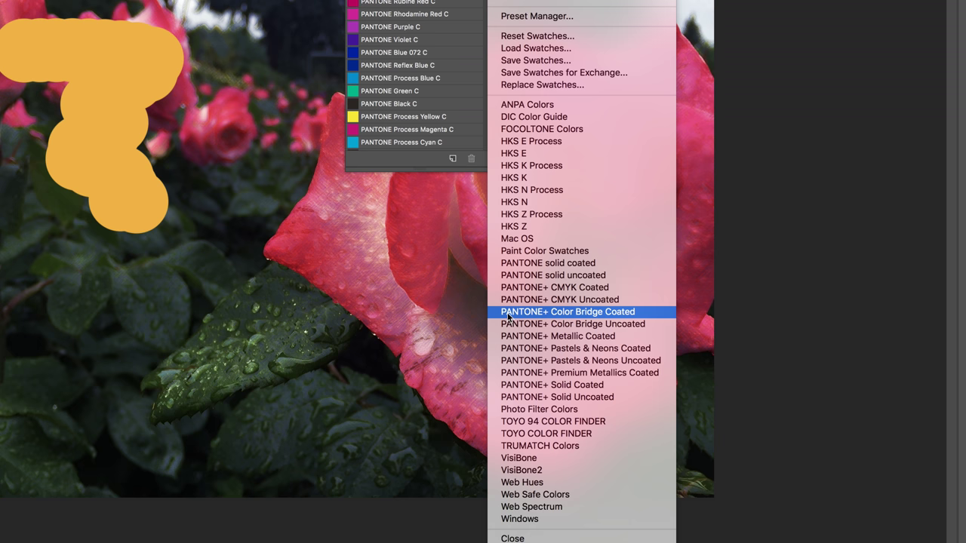
- Load PANTONE+ Color Bridge Coated and paint a PANTONE 477 CP brown stroke right of the 7
left_click(572, 318)
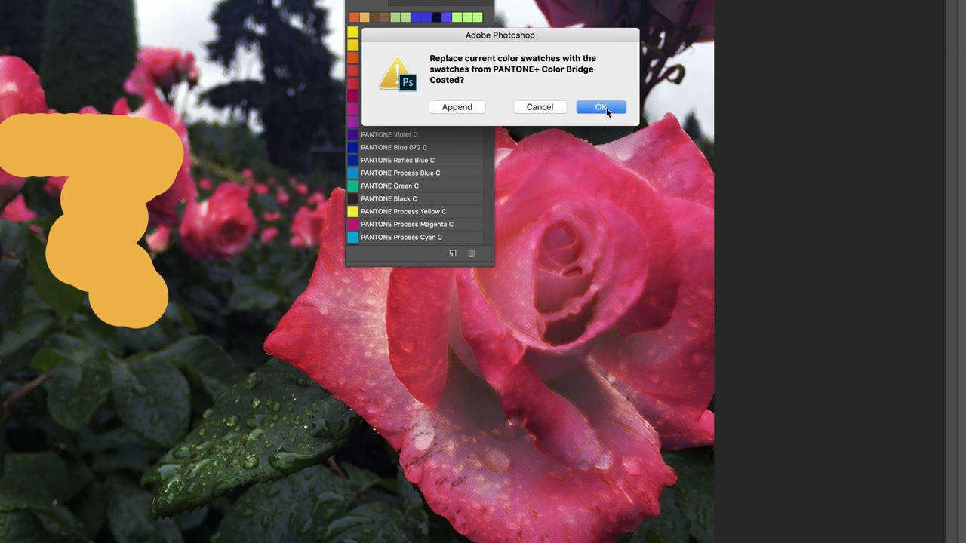
left_click(602, 17)
scroll(427, 94, "down", 20)
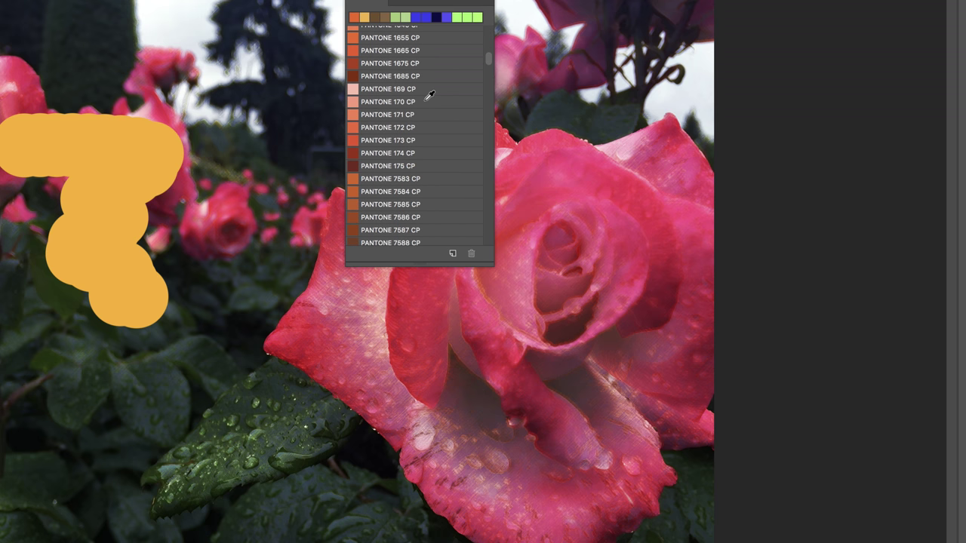
scroll(429, 94, "down", 10)
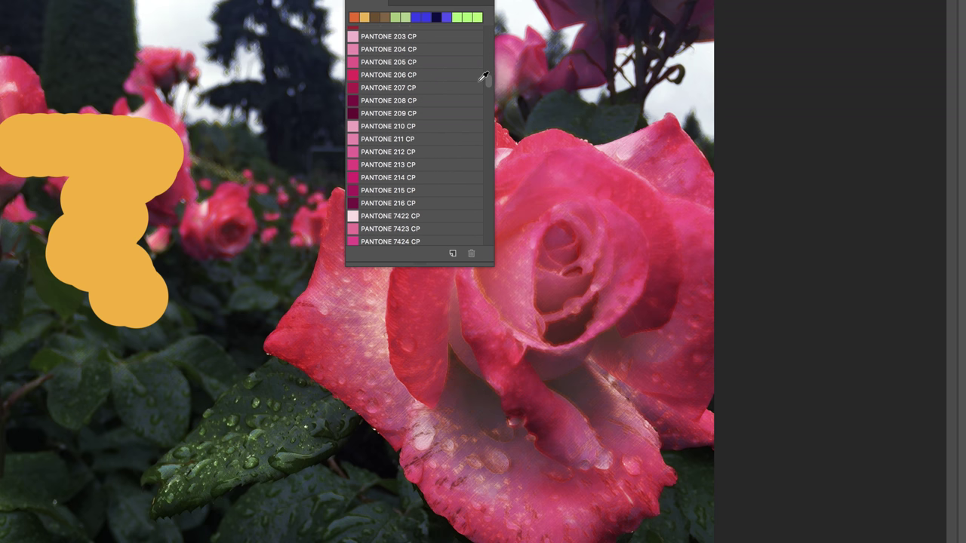
left_click_drag(488, 78, 481, 222)
left_click(405, 68)
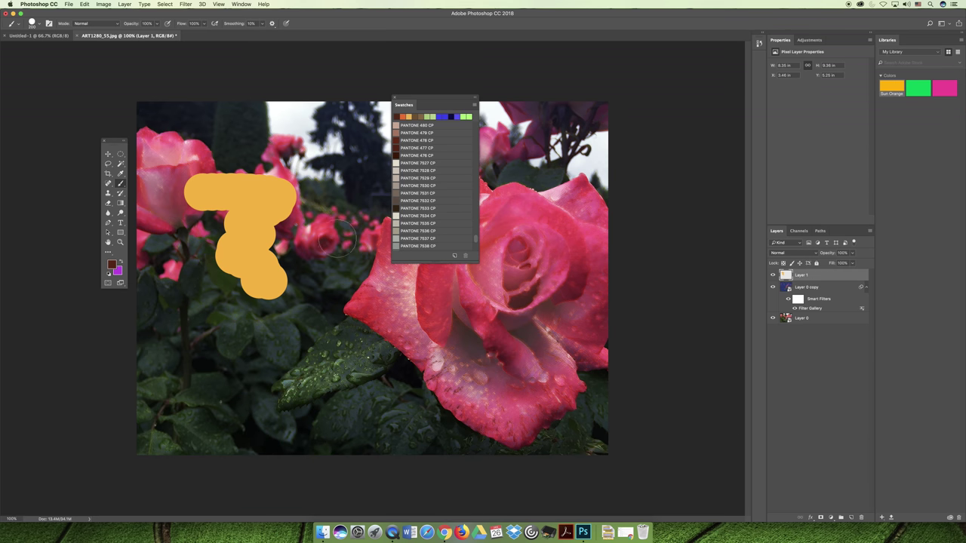
mouse_move(332, 228)
left_mouse_down()
mouse_move(331, 261)
mouse_move(366, 325)
left_mouse_up()
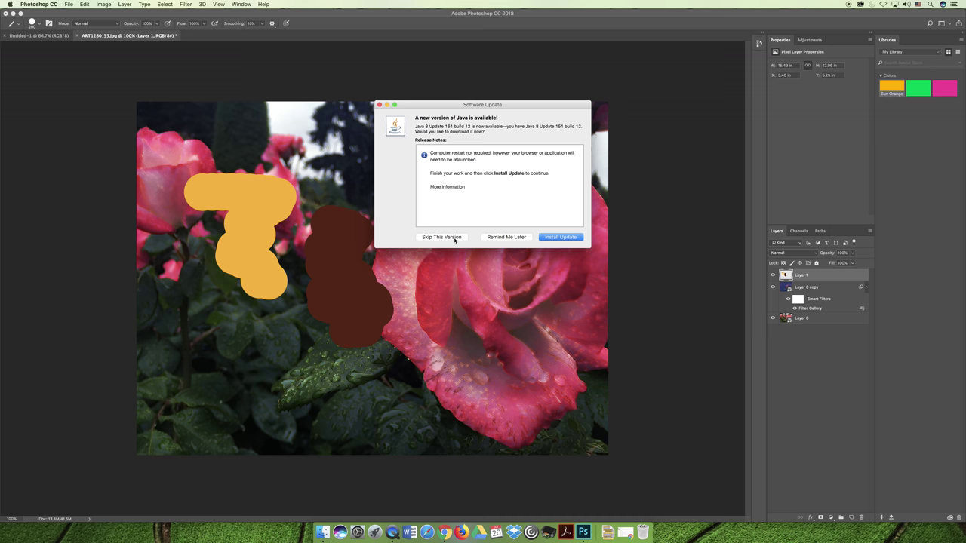
- Postpone the Java update with Remind Me Later and move the Swatches panel beside Properties
left_click(507, 237)
left_click_drag(418, 99, 602, 78)
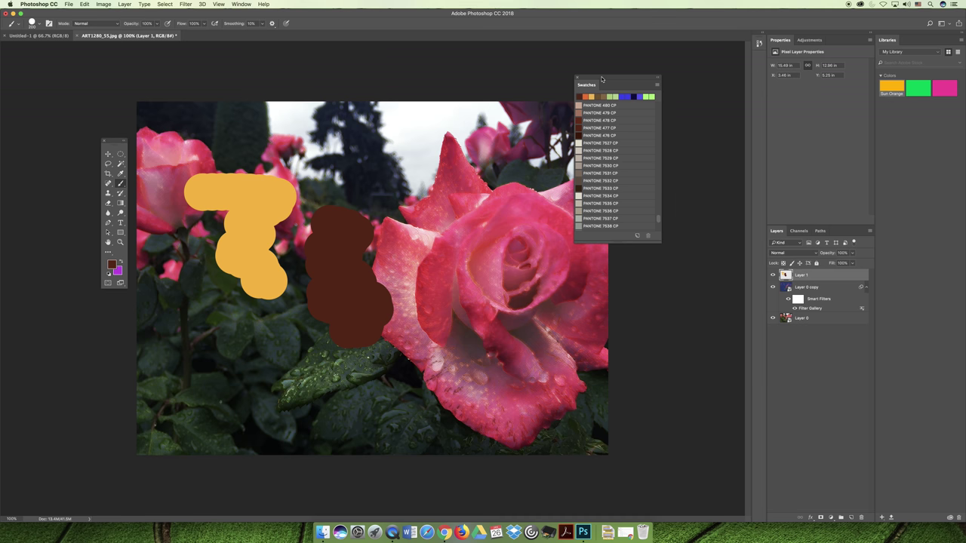